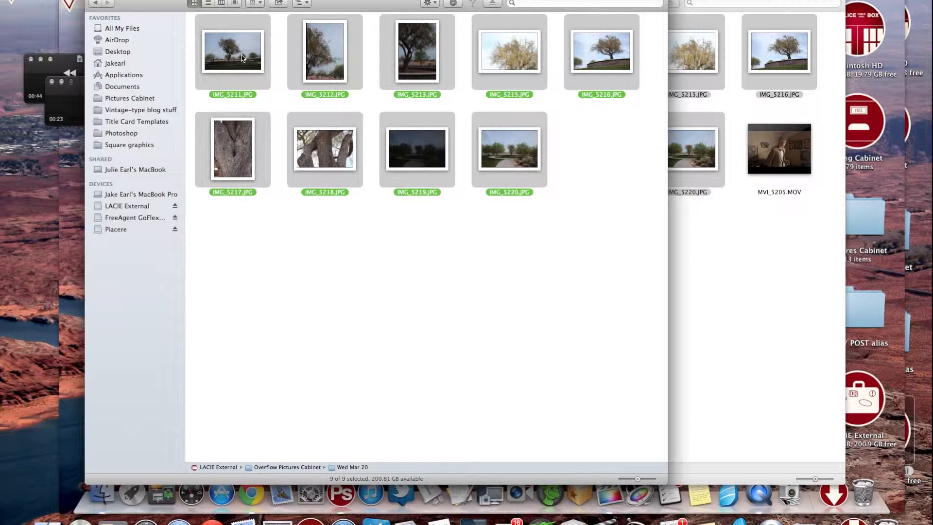
Open the nine selected photos in Adobe Photoshop CS5.
{"action": "right_click", "coordinate": [241, 57]}
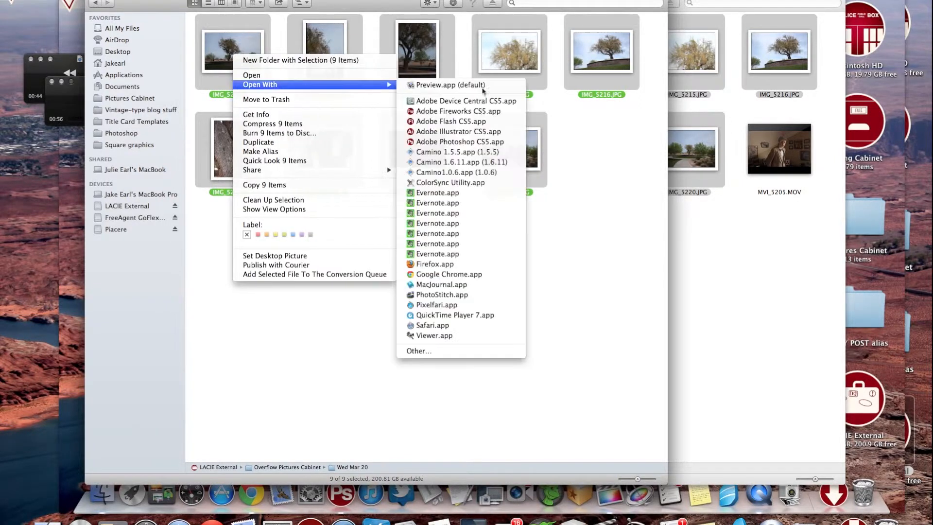
{"action": "mouse_move", "coordinate": [382, 85]}
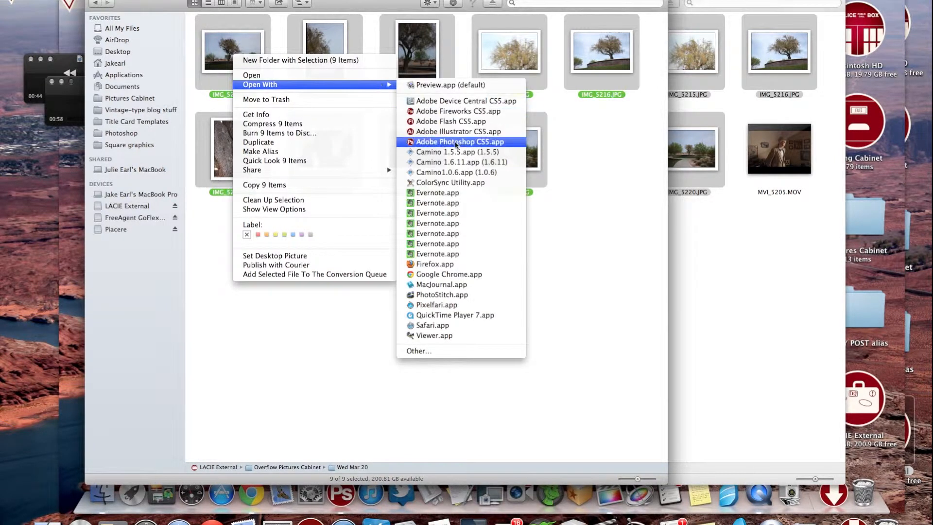
{"action": "left_click", "coordinate": [456, 143]}
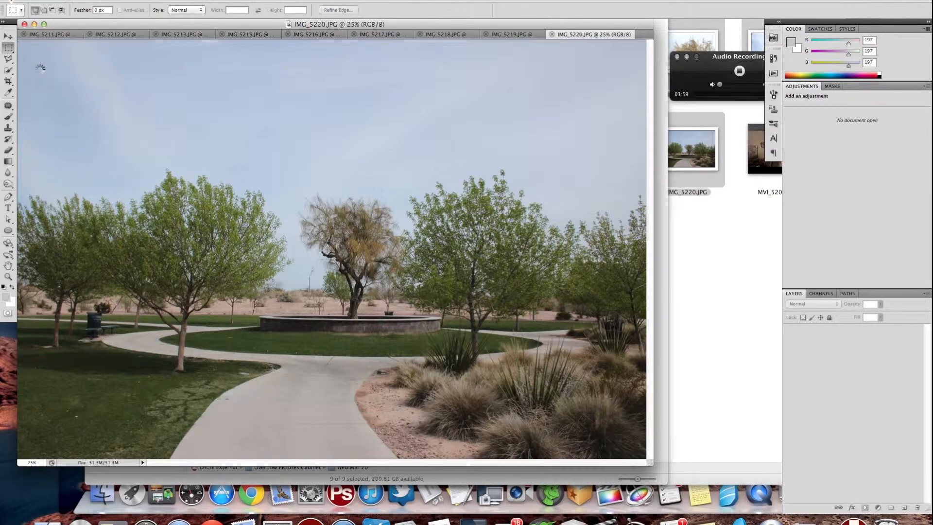
Add a Levels adjustment layer to IMG_5211.JPG and apply the automatic correction.
{"action": "left_click", "coordinate": [50, 34]}
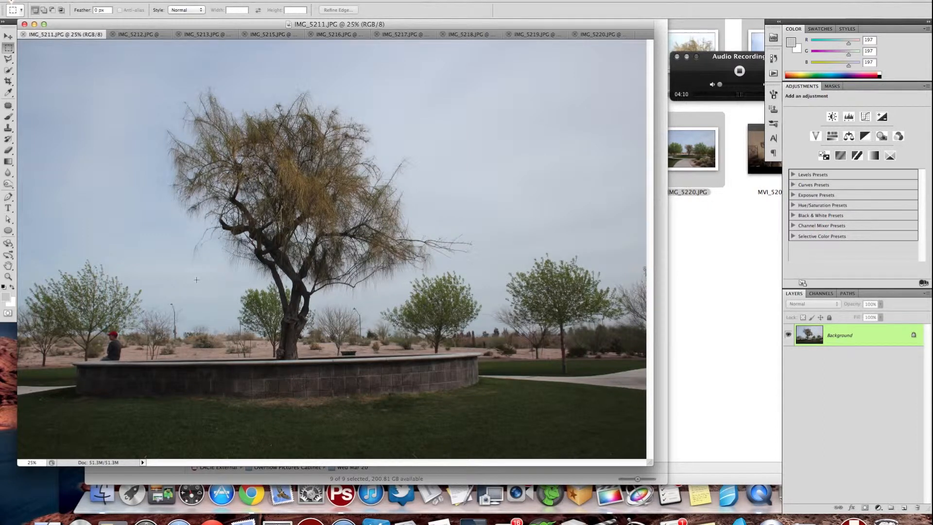
{"action": "key", "text": "v"}
{"action": "left_click", "coordinate": [847, 117]}
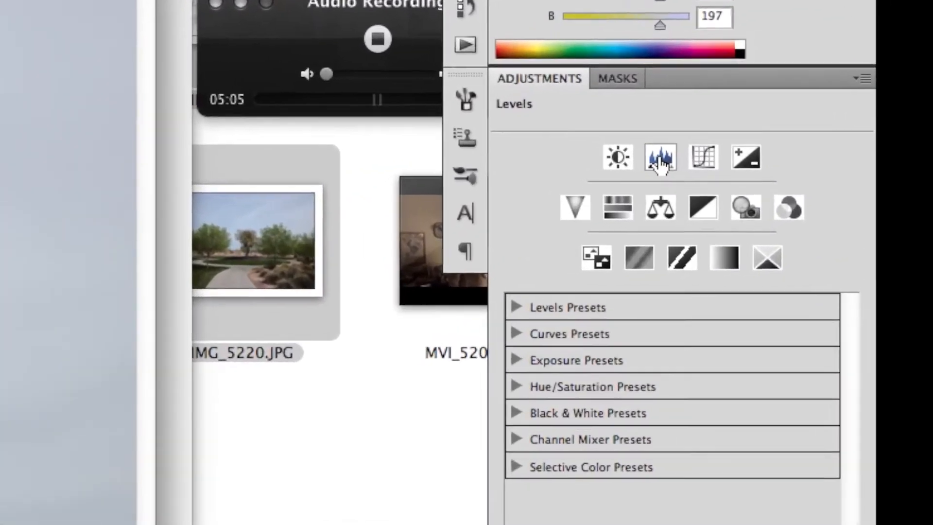
{"action": "left_click", "coordinate": [646, 170]}
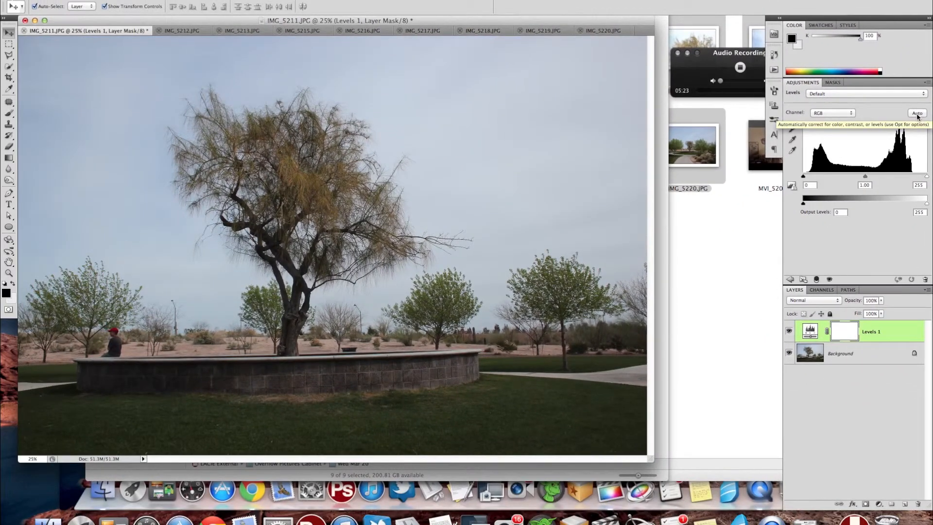
{"action": "left_click", "coordinate": [916, 114]}
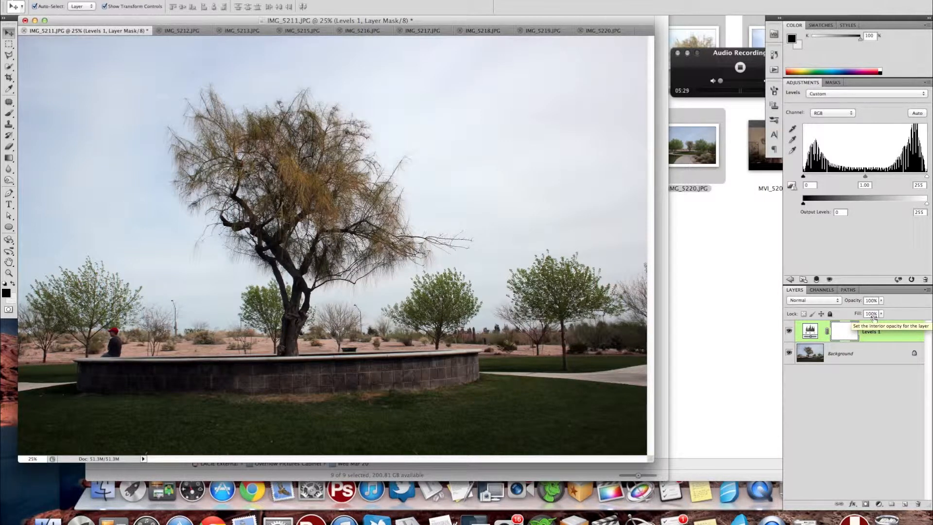
Adjust the Red channel's highlight input level in the Levels adjustment of IMG_5211.JPG.
{"action": "left_click", "coordinate": [832, 113]}
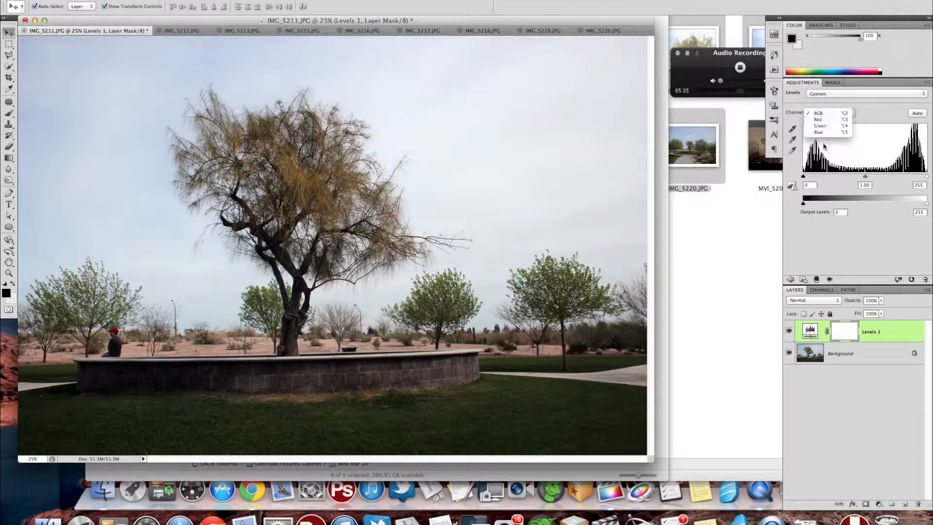
{"action": "left_click", "coordinate": [824, 119]}
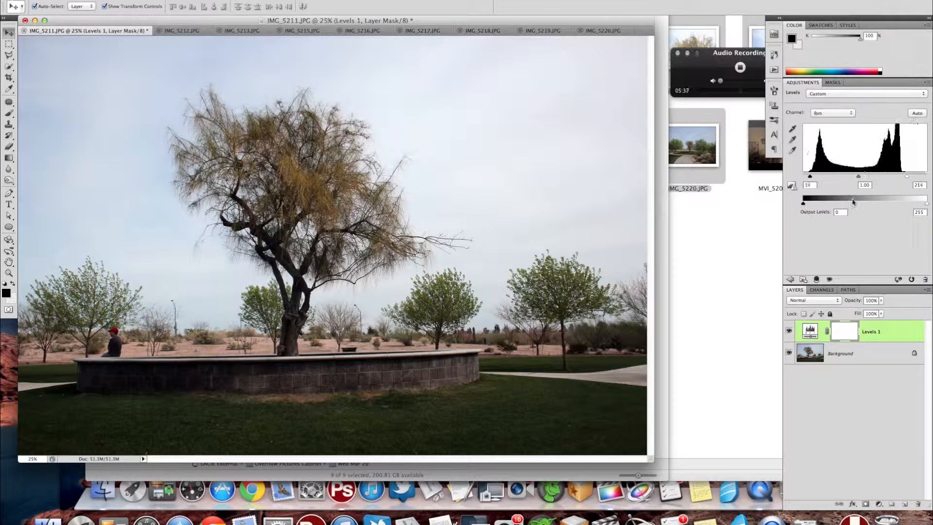
{"action": "left_click_drag", "start_coordinate": [906, 177], "coordinate": [851, 178]}
Try a strong midtone boost in the Green channel of the Levels adjustment, and settle its midtone at 1.05.
{"action": "left_click", "coordinate": [830, 113]}
{"action": "left_click", "coordinate": [828, 120]}
{"action": "left_click_drag", "start_coordinate": [910, 176], "coordinate": [825, 178]}
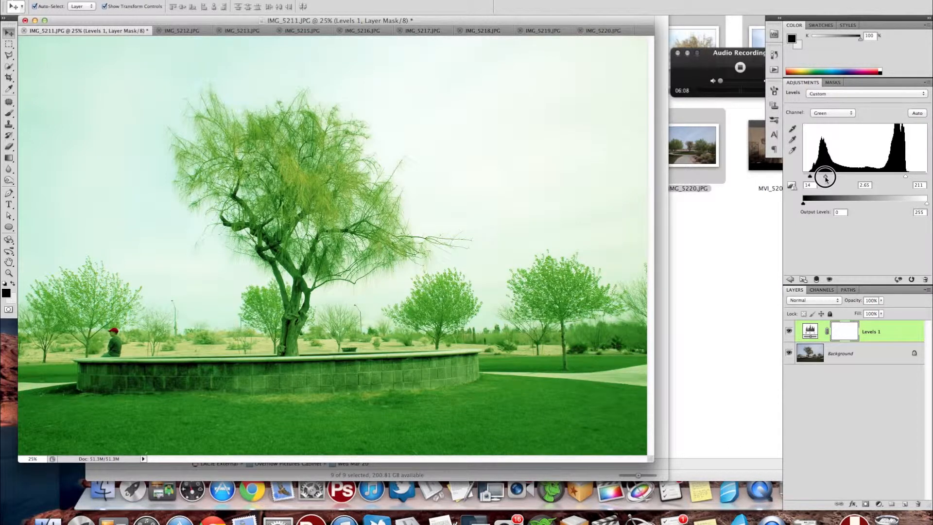
{"action": "left_click_drag", "start_coordinate": [825, 179], "coordinate": [855, 176]}
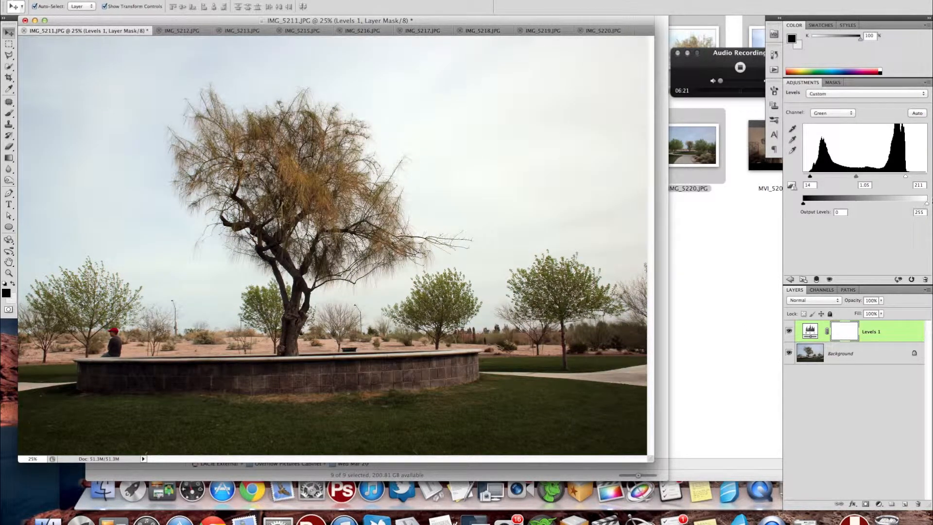
Set the Blue channel's midtone input level to 1.14 and its highlight input level to 226.
{"action": "left_click", "coordinate": [830, 114]}
{"action": "left_click", "coordinate": [824, 120]}
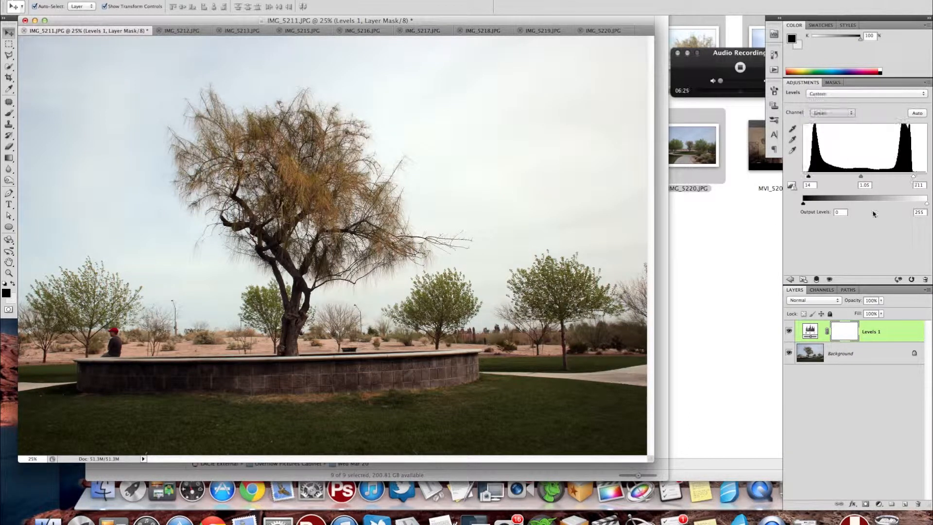
{"action": "left_click", "coordinate": [862, 177]}
{"action": "mouse_move", "coordinate": [861, 177]}
{"action": "left_mouse_down"}
{"action": "mouse_move", "coordinate": [819, 179]}
{"action": "mouse_move", "coordinate": [896, 177]}
{"action": "mouse_move", "coordinate": [832, 179]}
{"action": "mouse_move", "coordinate": [864, 178]}
{"action": "mouse_move", "coordinate": [855, 178]}
{"action": "left_mouse_up"}
{"action": "mouse_move", "coordinate": [912, 177]}
{"action": "left_mouse_down"}
{"action": "mouse_move", "coordinate": [870, 178]}
{"action": "mouse_move", "coordinate": [913, 178]}
{"action": "left_mouse_up"}
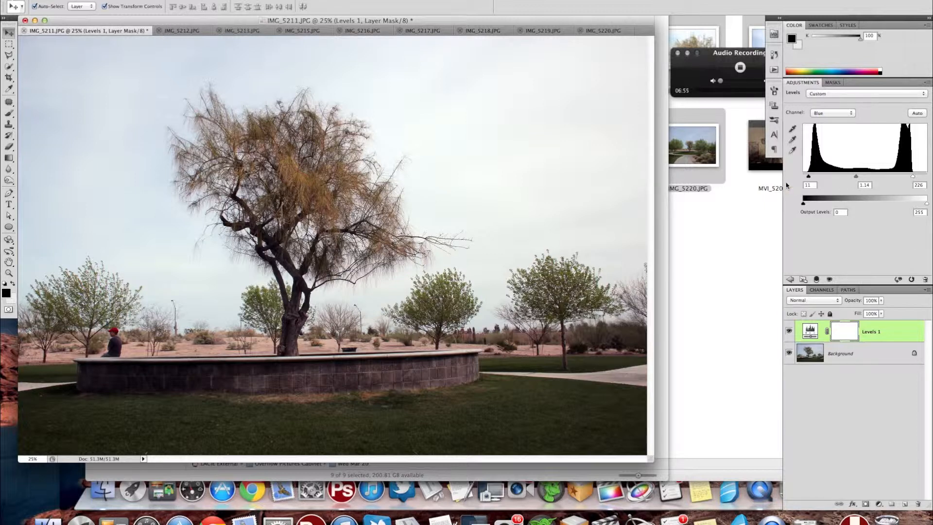
Return the Levels adjustment to the composite RGB channel and darken the midtones of IMG_5211.JPG slightly.
{"action": "left_click", "coordinate": [829, 114]}
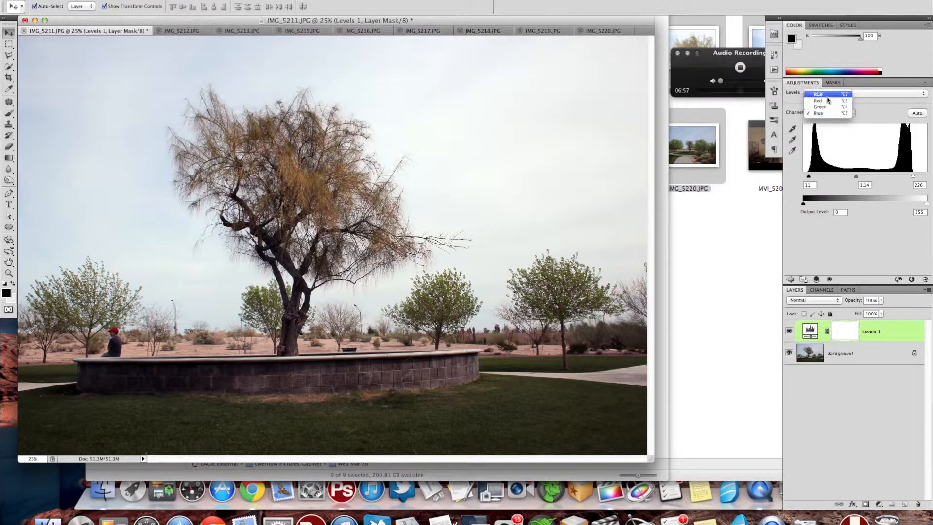
{"action": "left_click", "coordinate": [826, 93]}
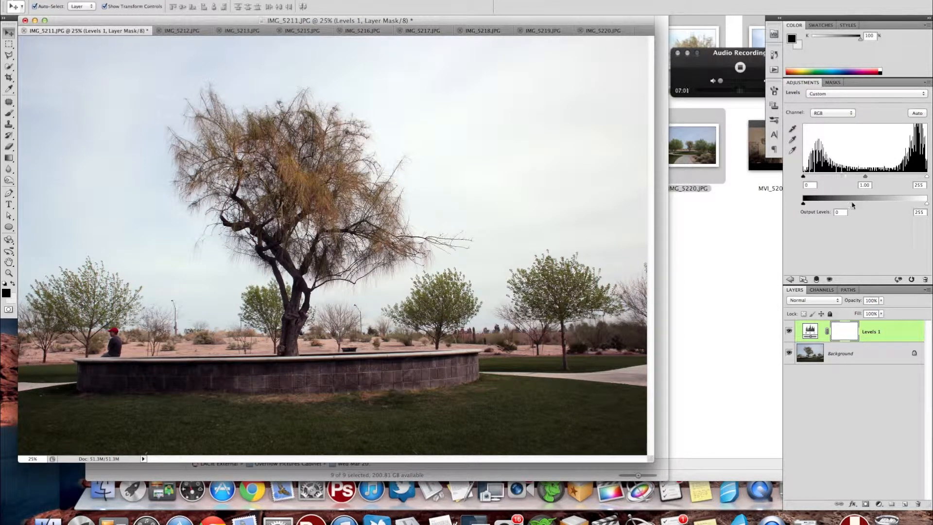
{"action": "mouse_move", "coordinate": [863, 180]}
{"action": "left_mouse_down"}
{"action": "mouse_move", "coordinate": [918, 177]}
{"action": "mouse_move", "coordinate": [814, 178]}
{"action": "mouse_move", "coordinate": [871, 179]}
{"action": "left_mouse_up"}
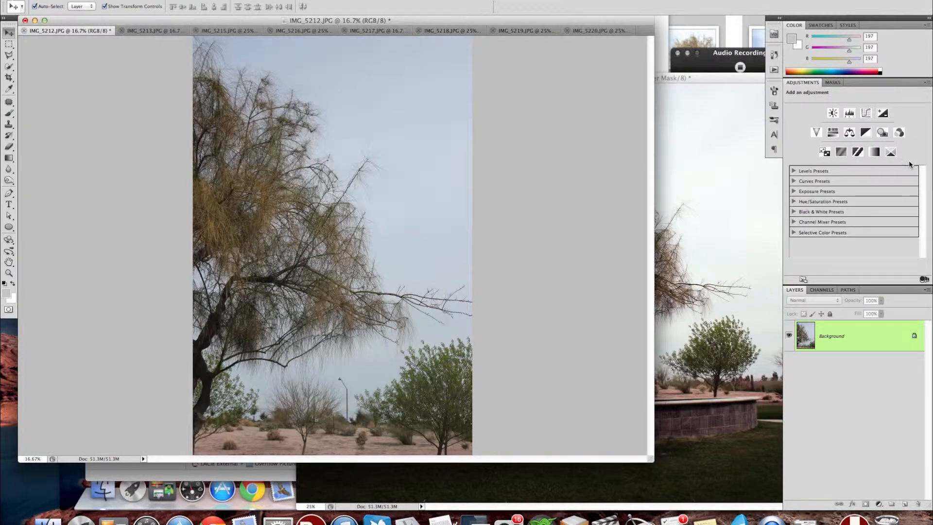
Add an automatically corrected Levels adjustment layer to IMG_5212.JPG and darken its RGB midtones.
{"action": "left_click", "coordinate": [850, 115]}
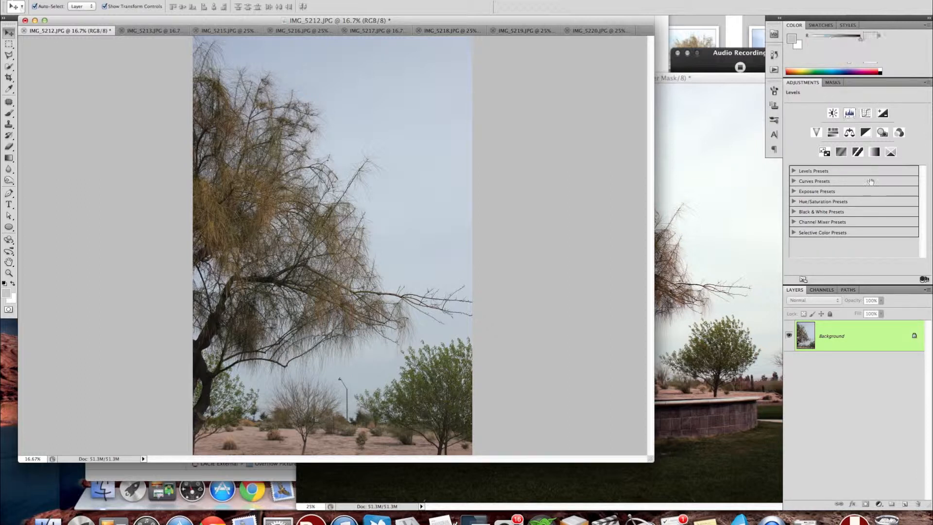
{"action": "left_click", "coordinate": [917, 114]}
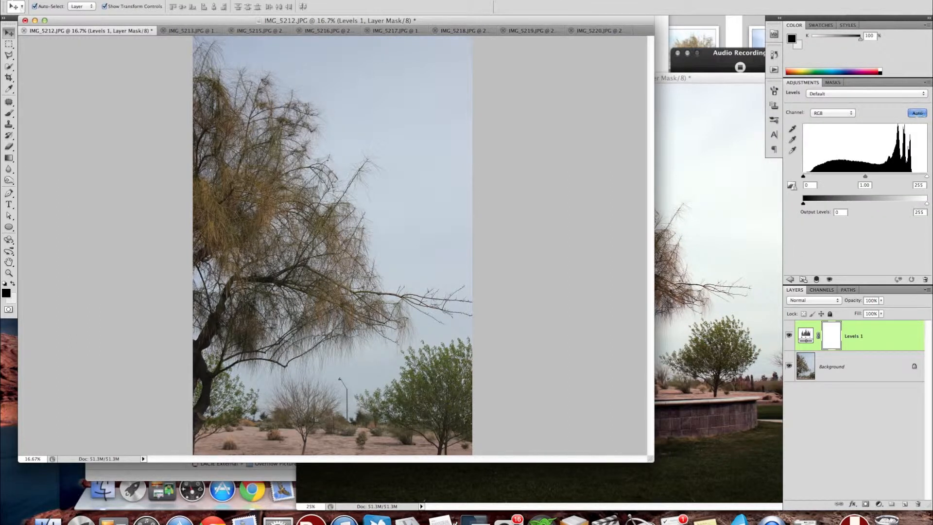
{"action": "left_click_drag", "start_coordinate": [867, 177], "coordinate": [880, 177]}
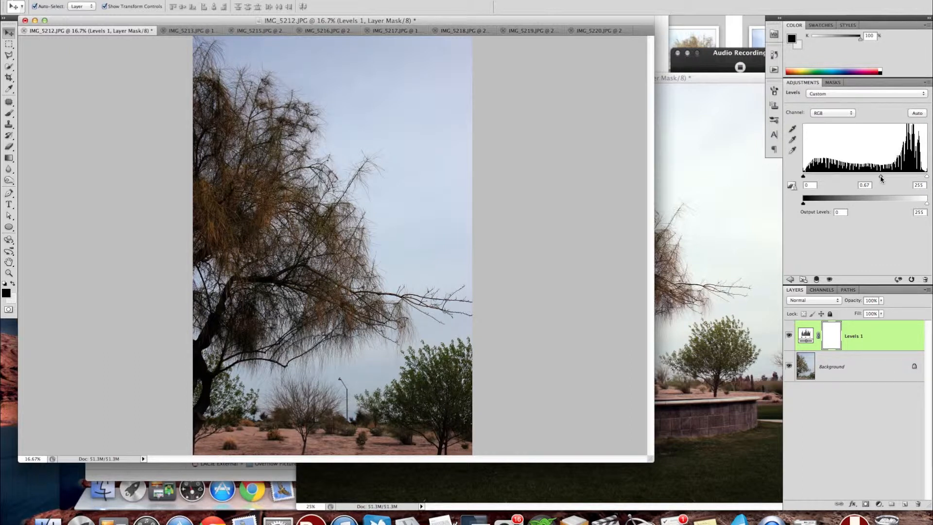
{"action": "left_click_drag", "start_coordinate": [880, 178], "coordinate": [892, 179]}
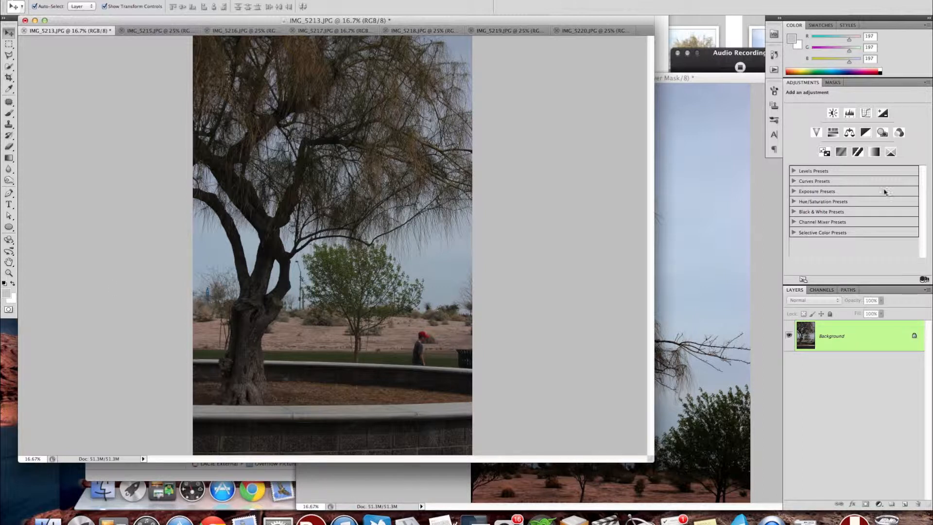
Add a Levels adjustment layer to IMG_5213.JPG and apply the automatic correction.
{"action": "left_click", "coordinate": [849, 112]}
{"action": "left_click", "coordinate": [917, 113]}
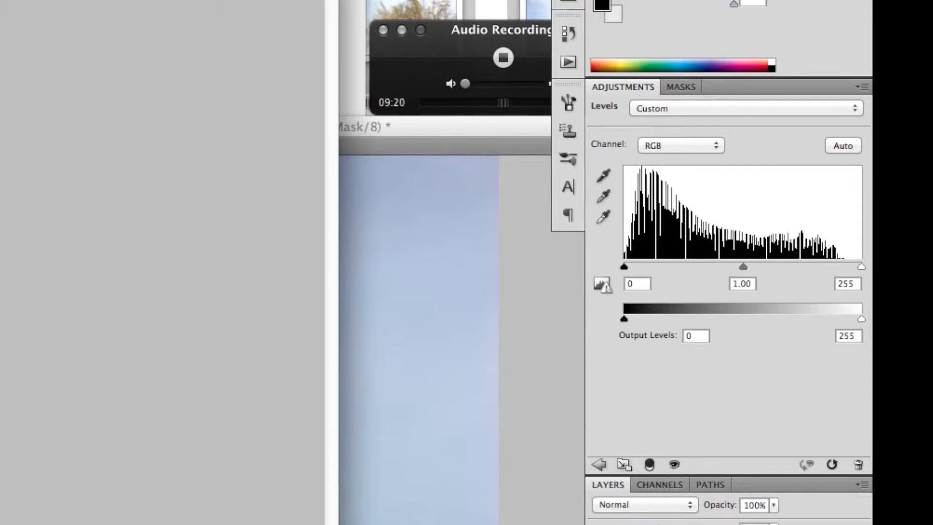
Try brightening IMG_5213.JPG with an RGB highlight level of 212 and midtone of 1.41, and reapply the automatic correction.
{"action": "left_click_drag", "start_coordinate": [857, 265], "coordinate": [721, 265]}
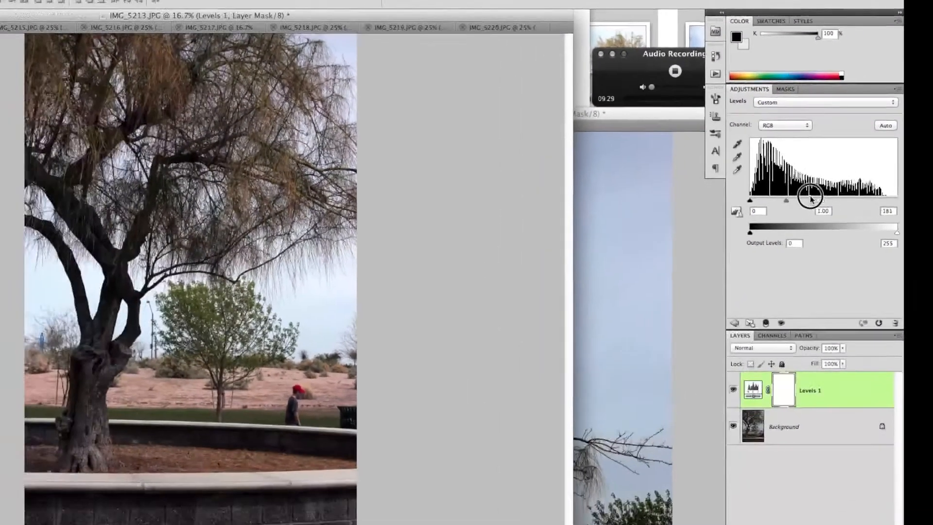
{"action": "left_click_drag", "start_coordinate": [810, 198], "coordinate": [788, 195]}
{"action": "left_click_drag", "start_coordinate": [833, 171], "coordinate": [918, 177]}
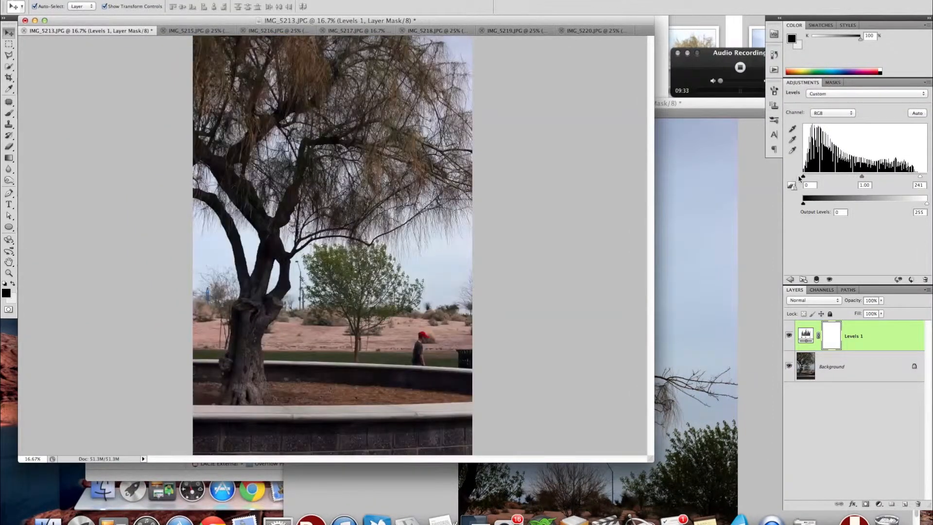
{"action": "mouse_move", "coordinate": [803, 178]}
{"action": "left_mouse_down"}
{"action": "mouse_move", "coordinate": [838, 179]}
{"action": "mouse_move", "coordinate": [789, 174]}
{"action": "left_mouse_up"}
{"action": "left_click_drag", "start_coordinate": [860, 178], "coordinate": [847, 177]}
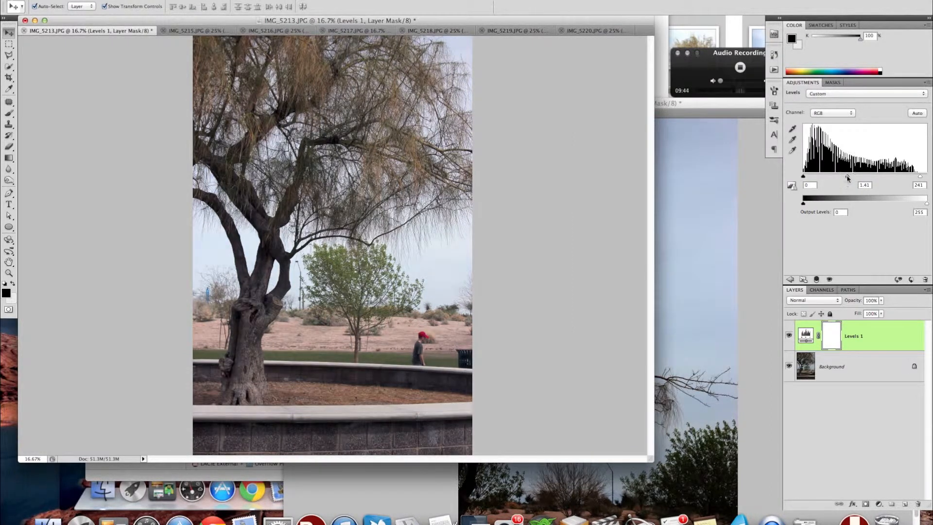
{"action": "left_click", "coordinate": [916, 113]}
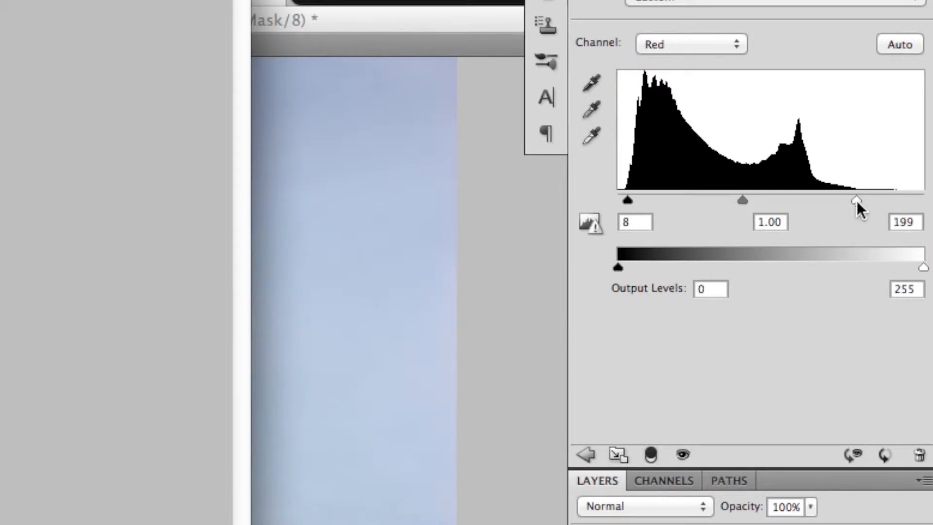
Try a midtone input level of .9 for the Blue channel of IMG_5213.JPG, and reapply the automatic correction.
{"action": "left_click", "coordinate": [692, 45]}
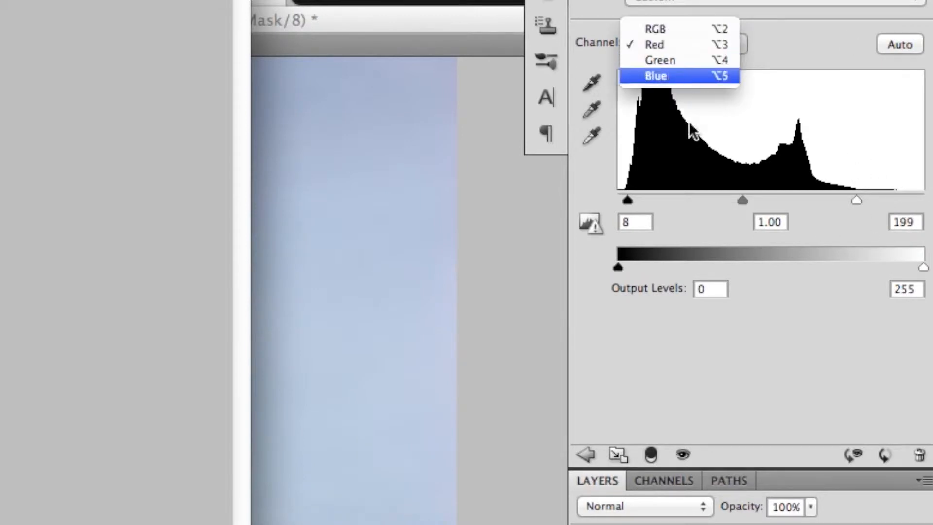
{"action": "left_click", "coordinate": [734, 304]}
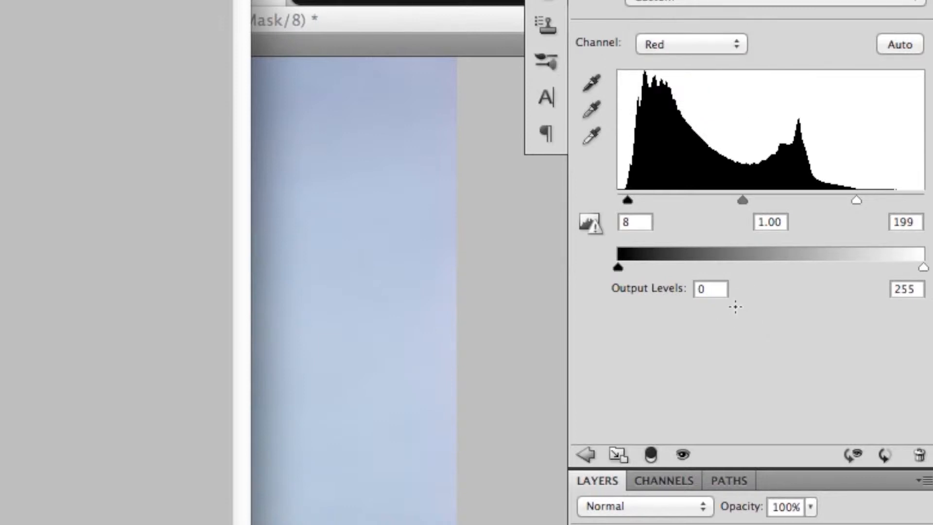
{"action": "left_click", "coordinate": [775, 222]}
{"action": "type", "text": ".9"}
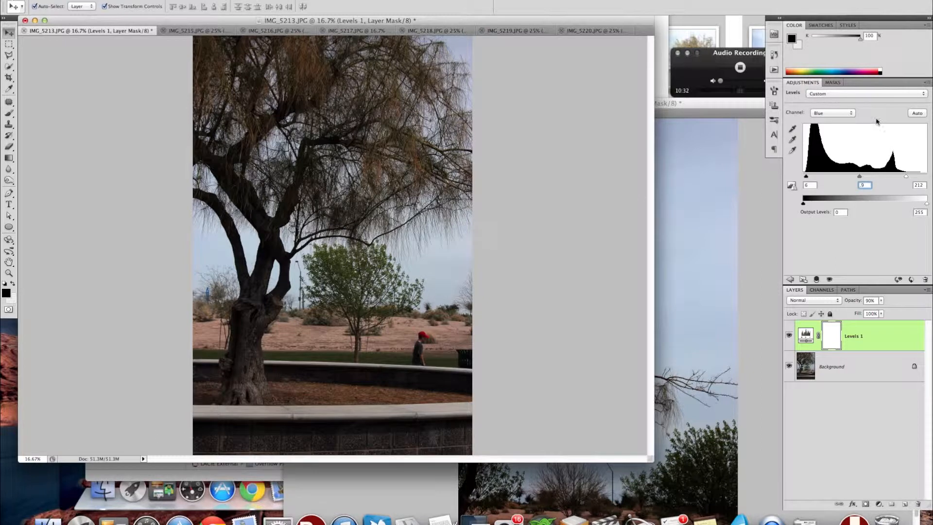
{"action": "left_click", "coordinate": [913, 114]}
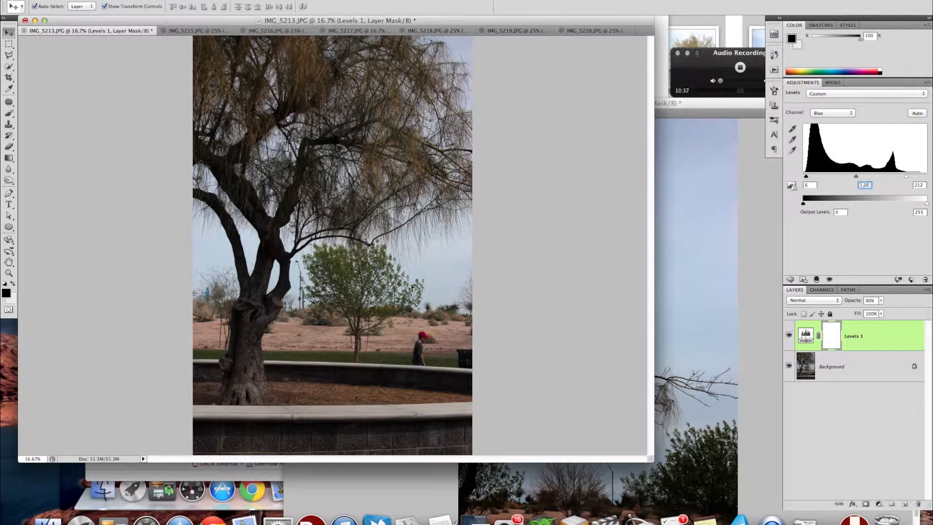
Move IMG_5213.JPG into the separate document window, and add an automatically corrected Levels adjustment layer to IMG_5219.JPG.
{"action": "left_click_drag", "start_coordinate": [90, 30], "coordinate": [691, 119]}
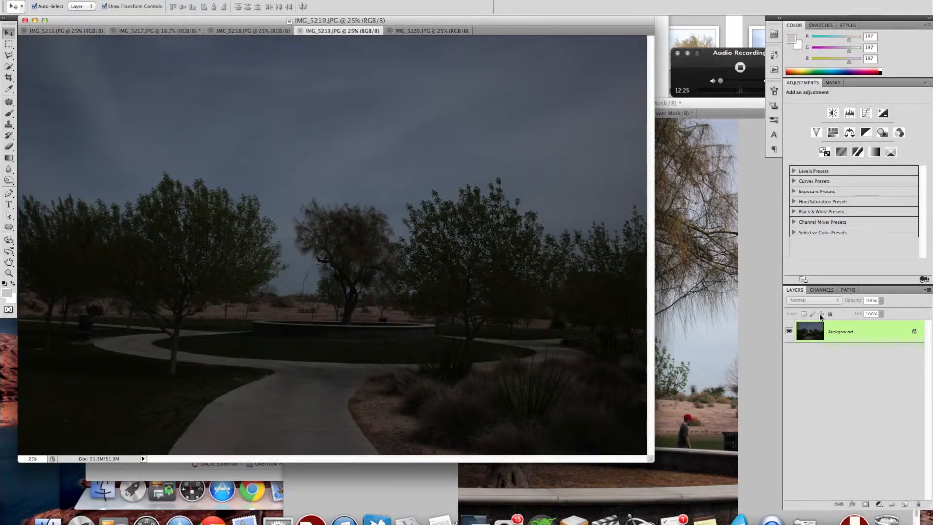
{"action": "left_click", "coordinate": [849, 113]}
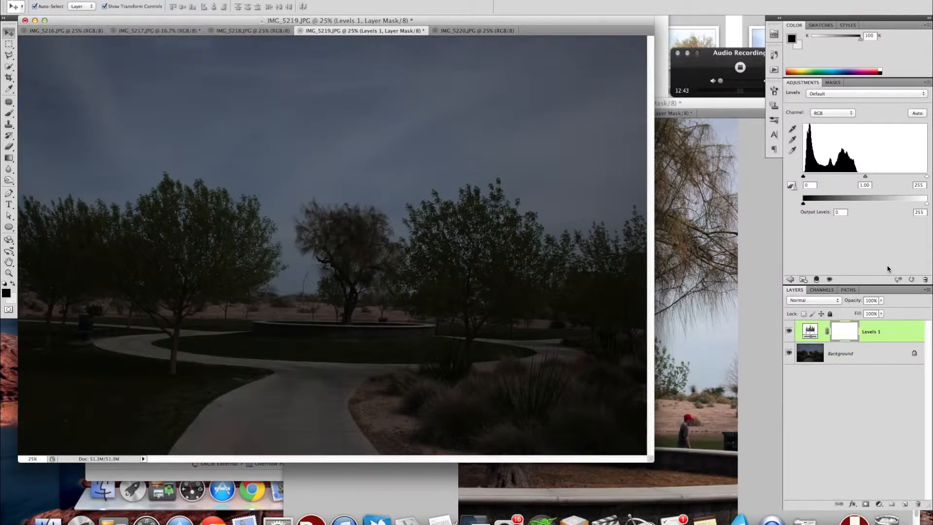
{"action": "left_click", "coordinate": [917, 112]}
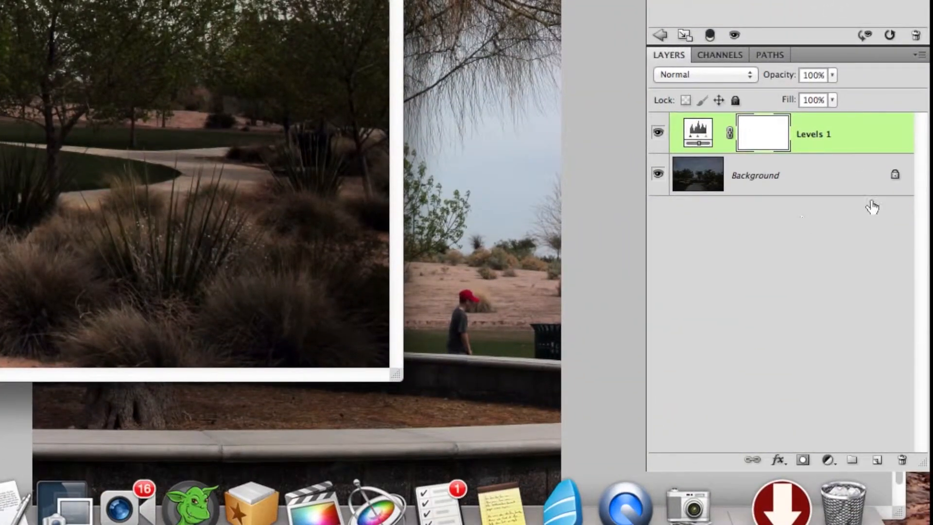
Unlock the background layer of IMG_5219.JPG, rotate it -1.21° to straighten the scene, and apply the transformation.
{"action": "left_click_drag", "start_coordinate": [895, 175], "coordinate": [904, 462]}
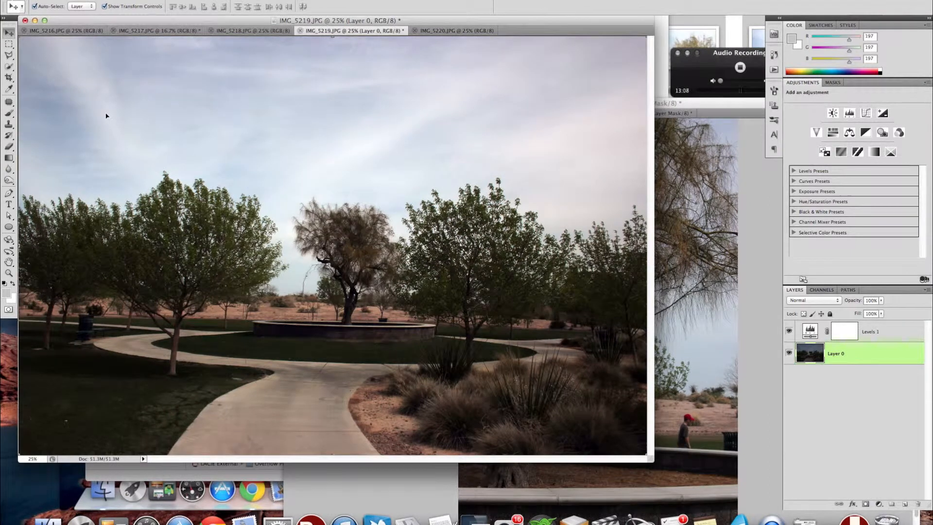
{"action": "key", "text": "super+t"}
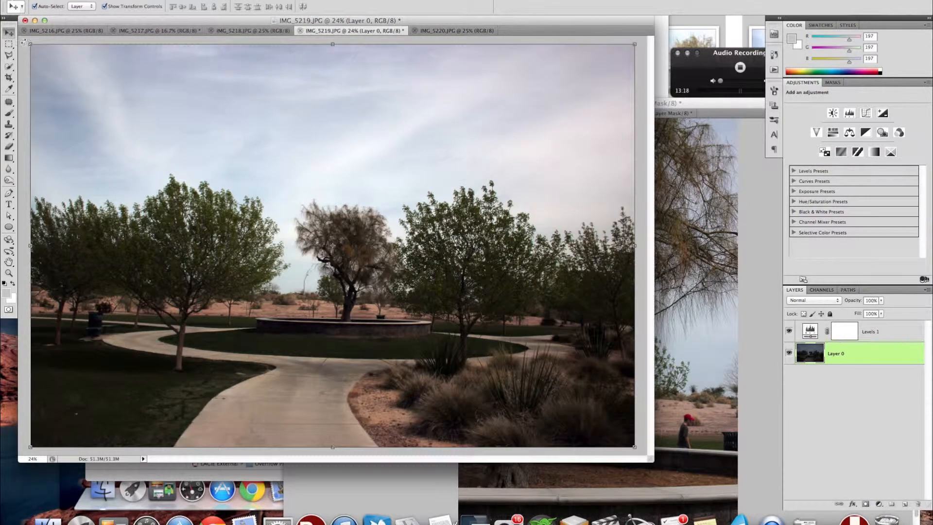
{"action": "left_click_drag", "start_coordinate": [18, 38], "coordinate": [14, 43]}
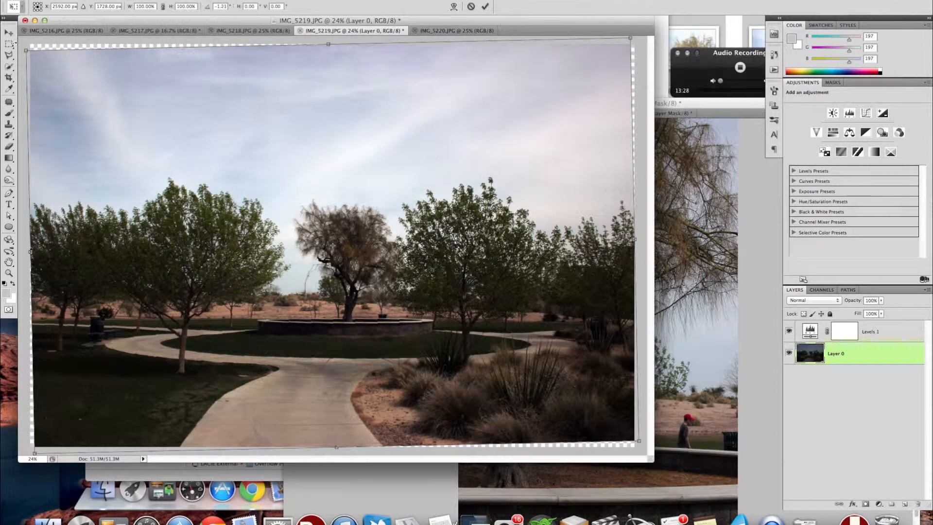
{"action": "left_click", "coordinate": [7, 77]}
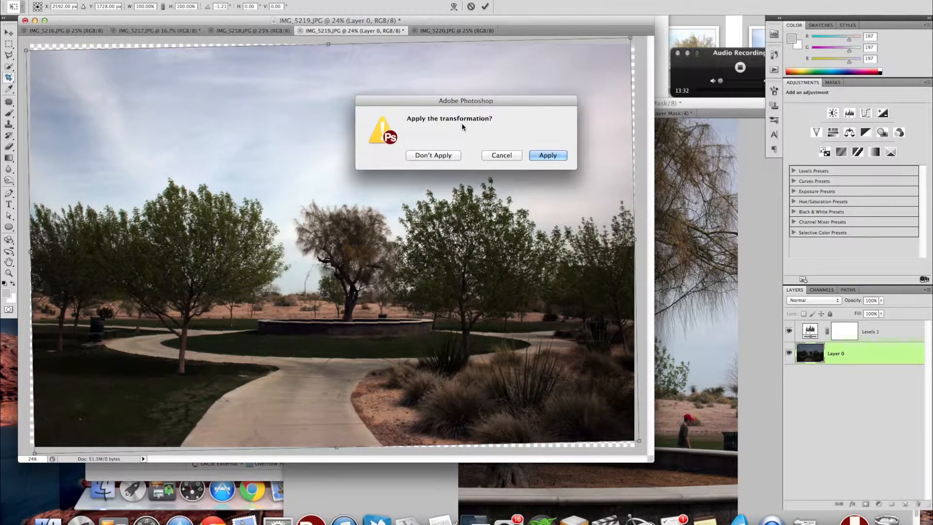
{"action": "key", "text": "Return"}
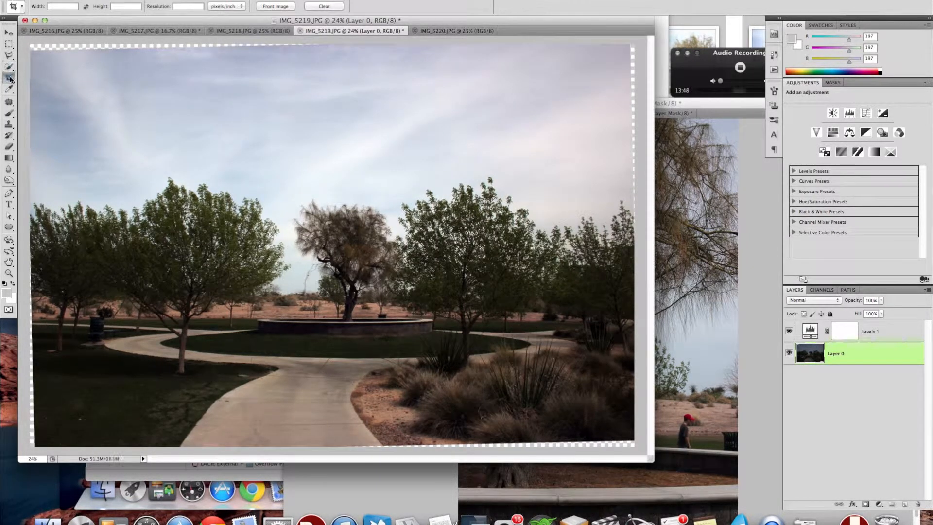
{"action": "left_click", "coordinate": [58, 6]}
{"action": "type", "text": "5"}
{"action": "key", "text": "Tab"}
{"action": "type", "text": "3"}
{"action": "key", "text": "BackSpace"}
{"action": "left_click_drag", "start_coordinate": [58, 7], "coordinate": [28, 4]}
{"action": "left_click_drag", "start_coordinate": [29, 44], "coordinate": [665, 439]}
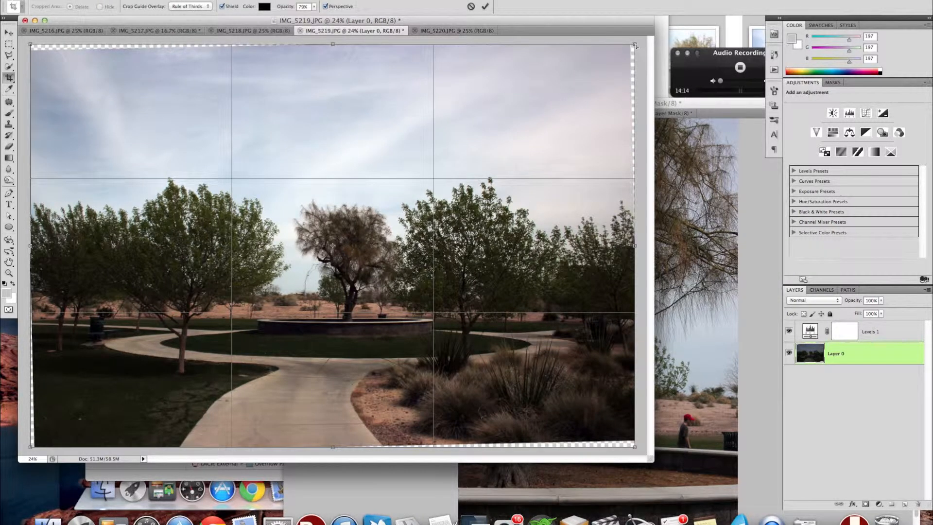
{"action": "left_click", "coordinate": [328, 8]}
{"action": "left_click", "coordinate": [338, 8]}
{"action": "left_click", "coordinate": [635, 45]}
{"action": "left_click_drag", "start_coordinate": [634, 46], "coordinate": [628, 49]}
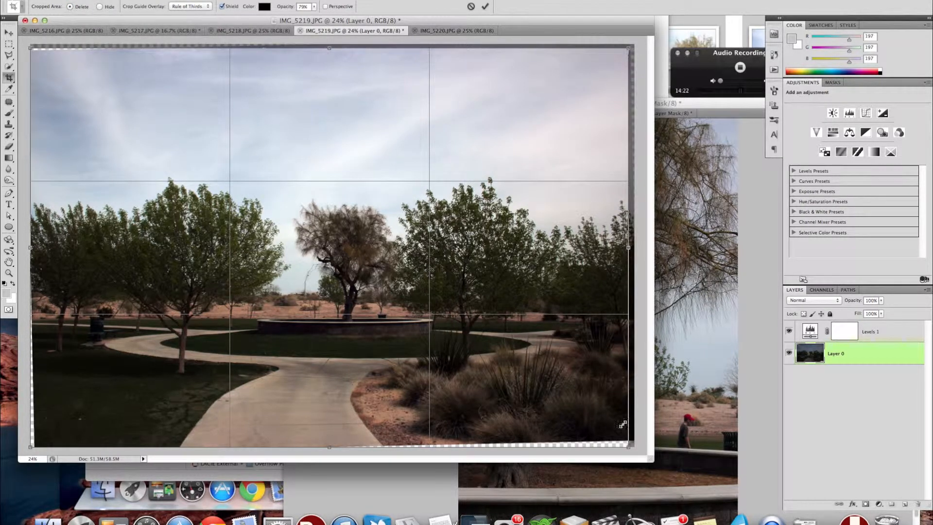
{"action": "left_click_drag", "start_coordinate": [627, 446], "coordinate": [618, 438]}
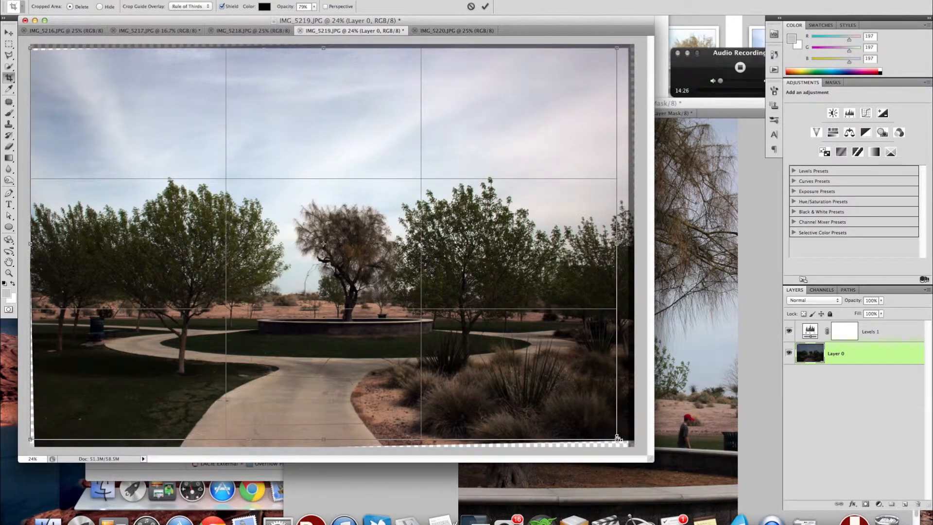
{"action": "left_click_drag", "start_coordinate": [30, 439], "coordinate": [36, 434]}
{"action": "left_click_drag", "start_coordinate": [63, 51], "coordinate": [63, 45]}
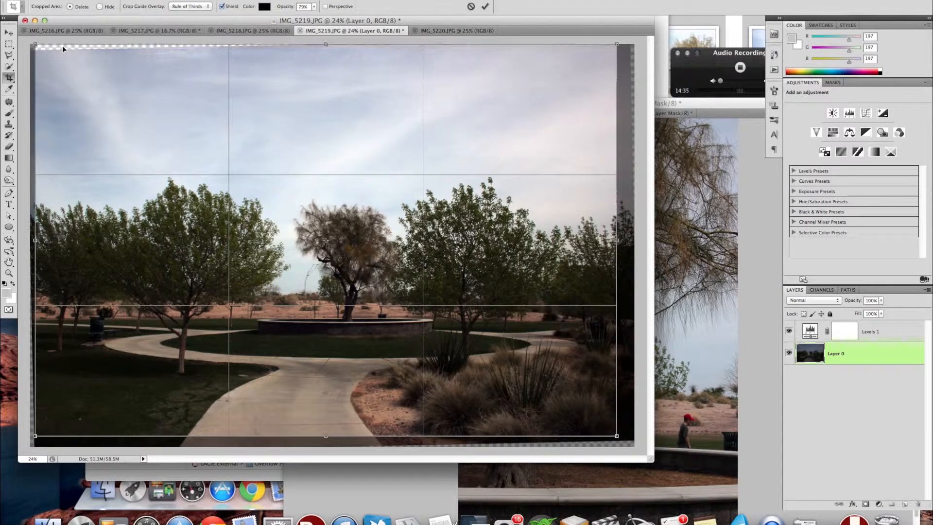
{"action": "left_click", "coordinate": [471, 6]}
Crop IMG_5219.JPG inside its transparent edges, rotating the crop frame slightly to level the scene.
{"action": "mouse_move", "coordinate": [30, 46]}
{"action": "left_mouse_down"}
{"action": "mouse_move", "coordinate": [468, 302]}
{"action": "mouse_move", "coordinate": [630, 445]}
{"action": "left_mouse_up"}
{"action": "left_click_drag", "start_coordinate": [31, 444], "coordinate": [48, 436]}
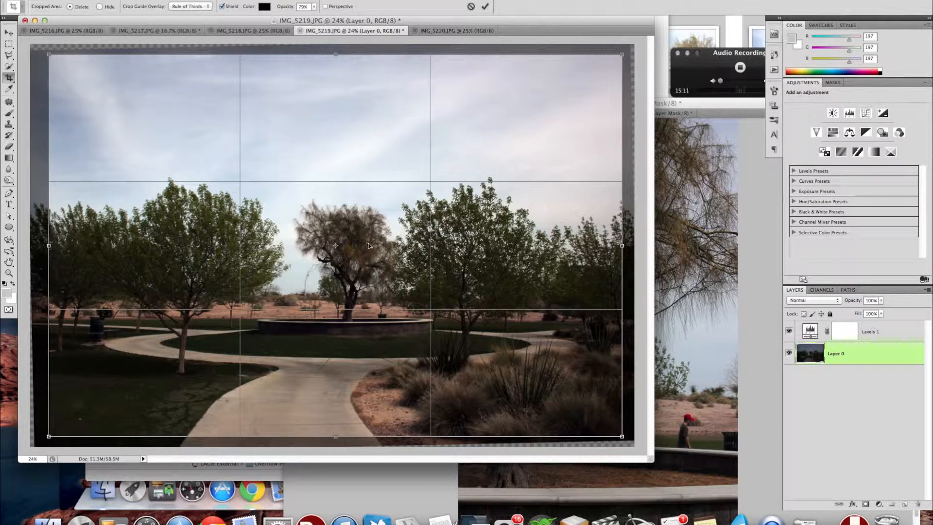
{"action": "left_click_drag", "start_coordinate": [348, 108], "coordinate": [360, 145]}
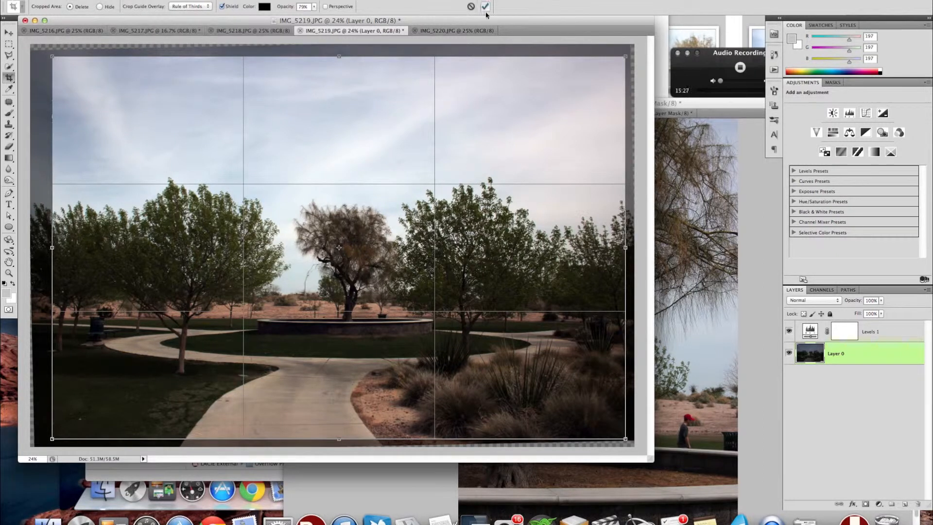
{"action": "left_click", "coordinate": [43, 52]}
{"action": "left_click_drag", "start_coordinate": [44, 51], "coordinate": [44, 49]}
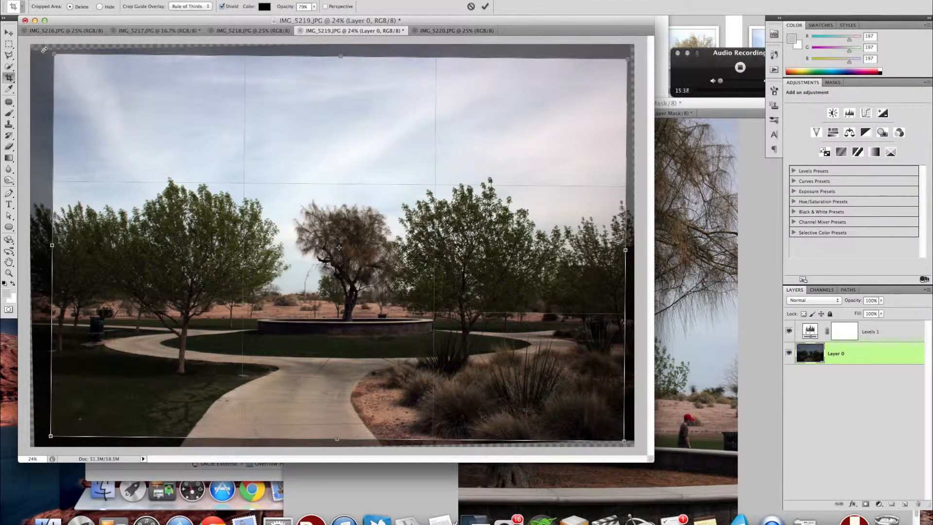
{"action": "left_click", "coordinate": [485, 8]}
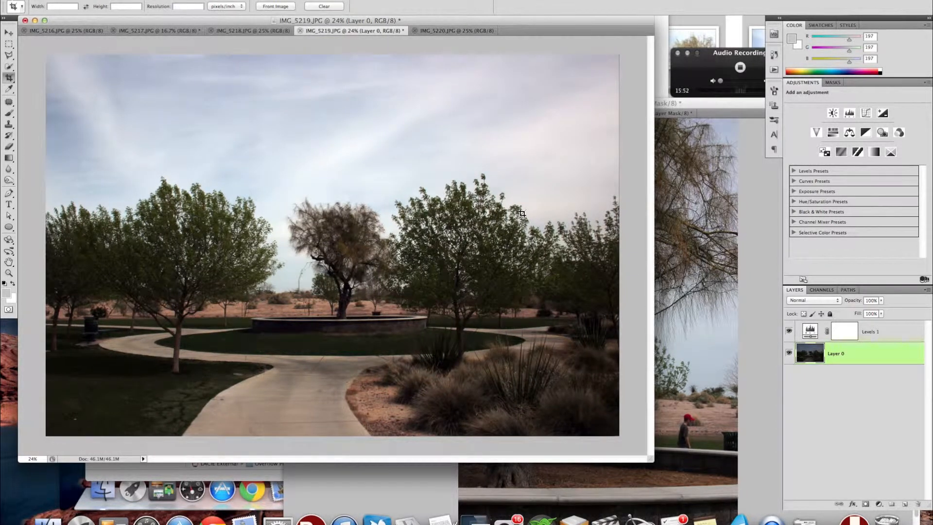
Try an RGB midtone of 1.21 in the original Levels adjustment layer of IMG_5219.JPG.
{"action": "left_click", "coordinate": [849, 113]}
{"action": "left_click", "coordinate": [810, 331]}
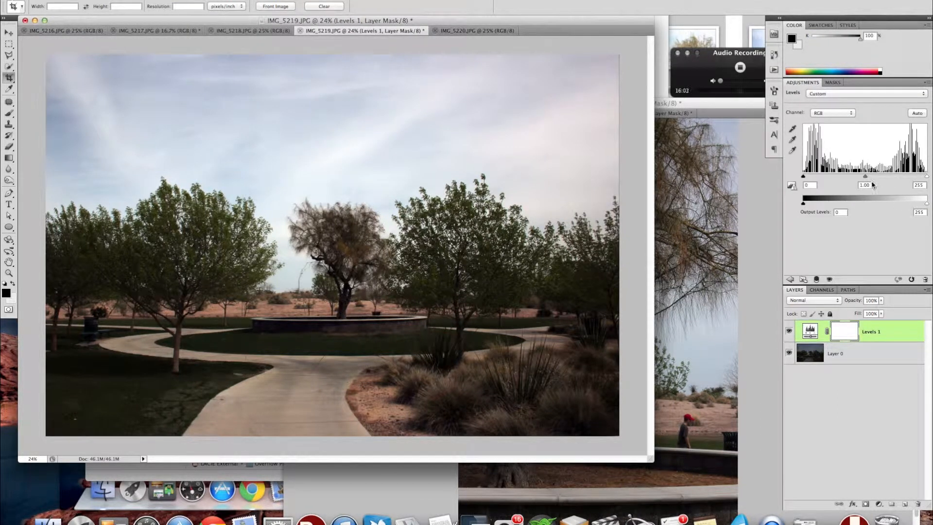
{"action": "left_click_drag", "start_coordinate": [865, 179], "coordinate": [856, 178]}
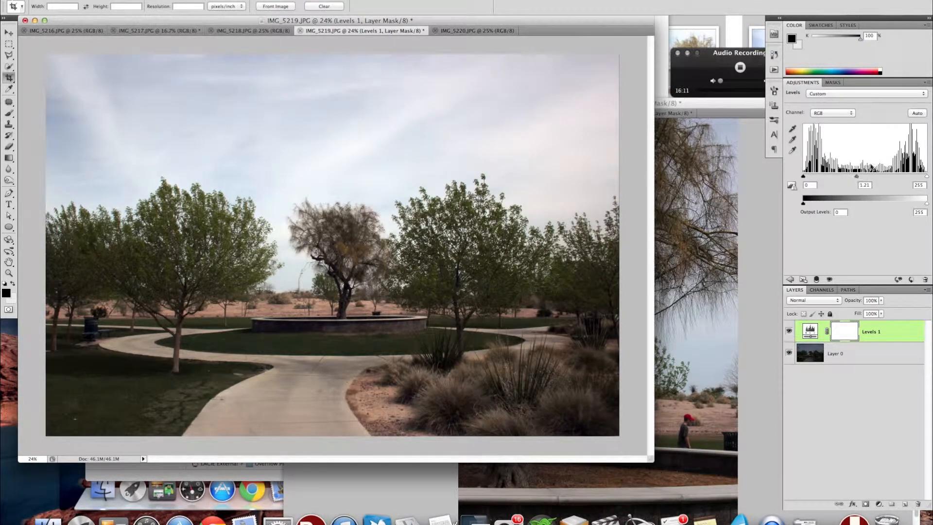
Try adjusting the Green and Blue channel midtones of IMG_5219.JPG, and reapply the automatic correction.
{"action": "left_click", "coordinate": [827, 113]}
{"action": "left_click", "coordinate": [829, 128]}
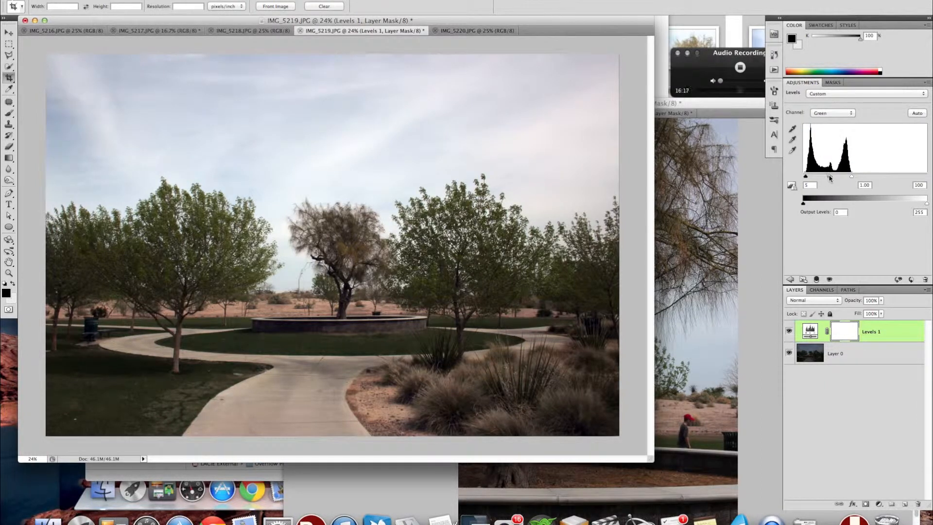
{"action": "left_click", "coordinate": [864, 185]}
{"action": "type", "text": "11"}
{"action": "left_click", "coordinate": [827, 114]}
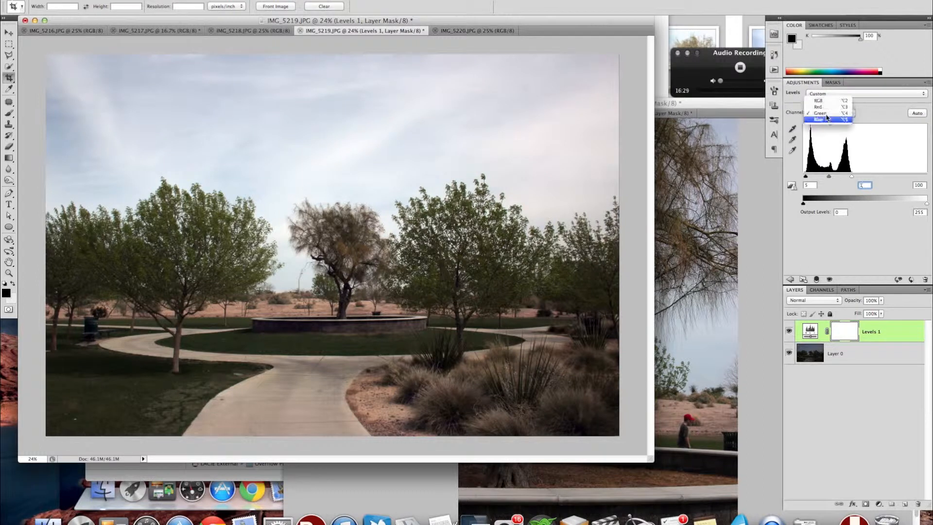
{"action": "left_click", "coordinate": [826, 119]}
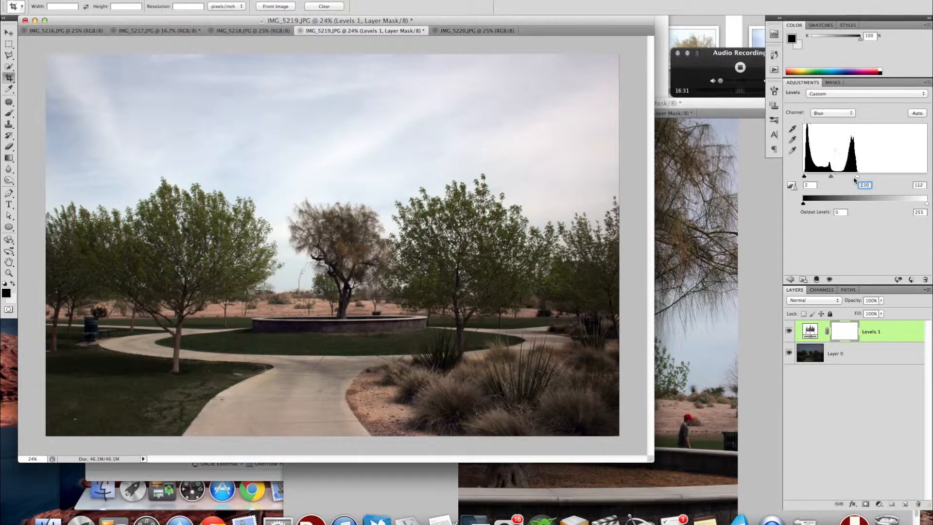
{"action": "left_click_drag", "start_coordinate": [830, 178], "coordinate": [831, 178]}
{"action": "left_click", "coordinate": [913, 115]}
Set the RGB midtone input level of IMG_5219.JPG to 1.14.
{"action": "left_click", "coordinate": [832, 114]}
{"action": "left_click", "coordinate": [832, 94]}
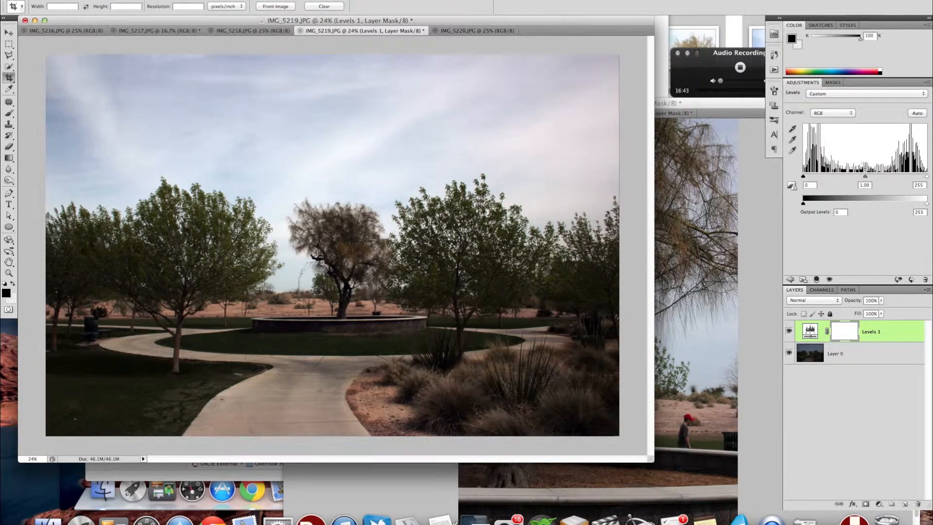
{"action": "left_click_drag", "start_coordinate": [865, 176], "coordinate": [859, 178]}
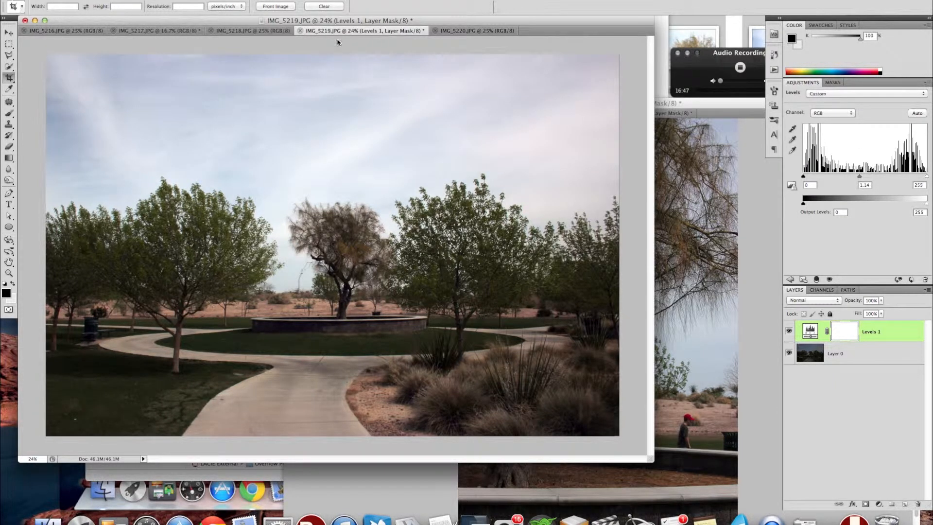
Detach IMG_5219.JPG into its own window, reduce its view to 8.33%, and place it beside the main document window.
{"action": "left_click_drag", "start_coordinate": [518, 167], "coordinate": [593, 184]}
{"action": "key", "text": "super+minus"}
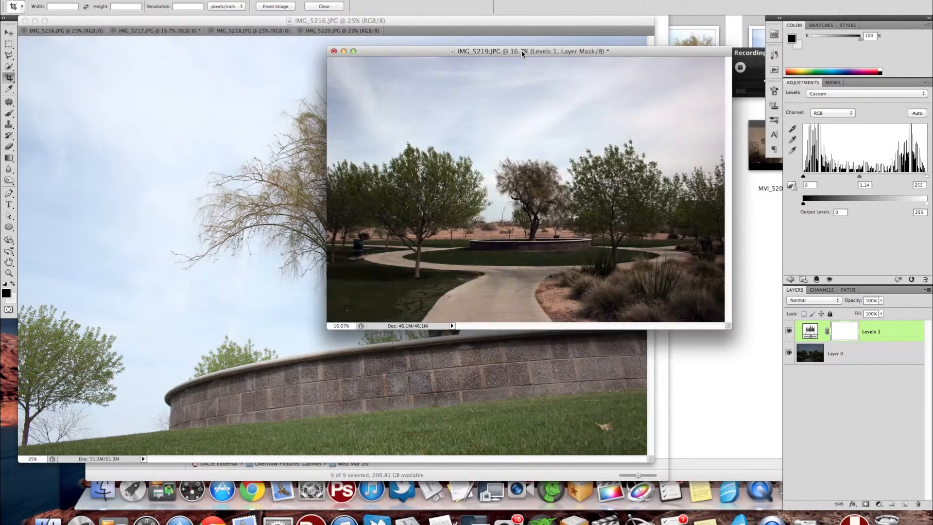
{"action": "key", "text": "super+minus"}
{"action": "left_click_drag", "start_coordinate": [416, 54], "coordinate": [751, 178]}
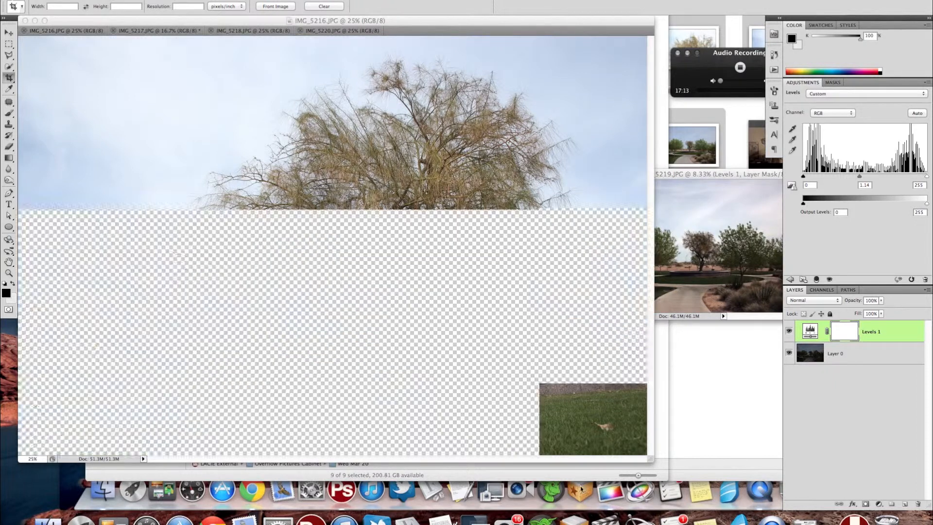
Add an automatically corrected Levels adjustment layer to IMG_5216.JPG, and set its RGB midtone to 0.78.
{"action": "left_click", "coordinate": [162, 58]}
{"action": "left_click", "coordinate": [9, 32]}
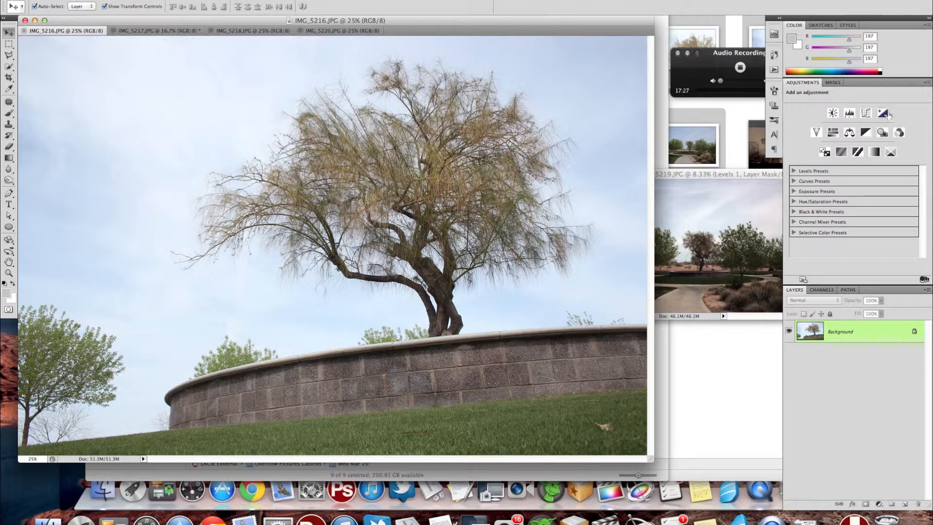
{"action": "left_click", "coordinate": [850, 114]}
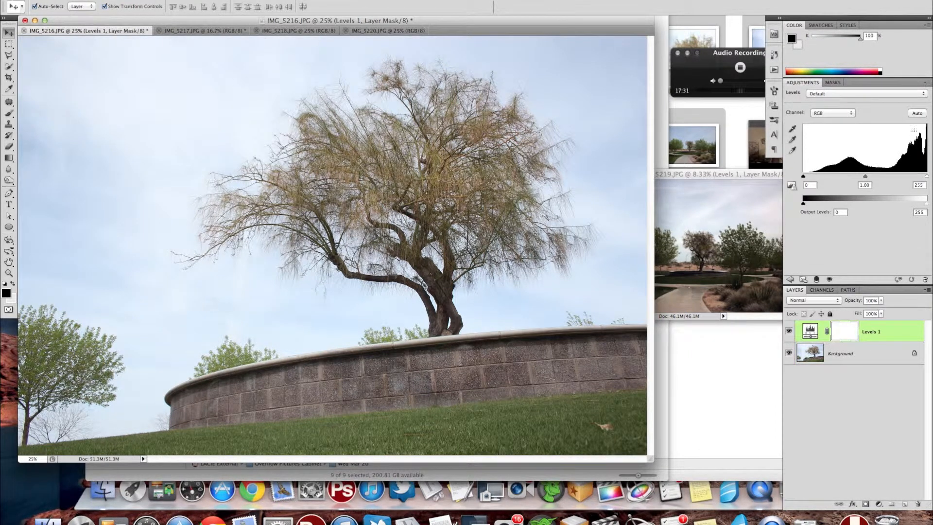
{"action": "left_click", "coordinate": [916, 113]}
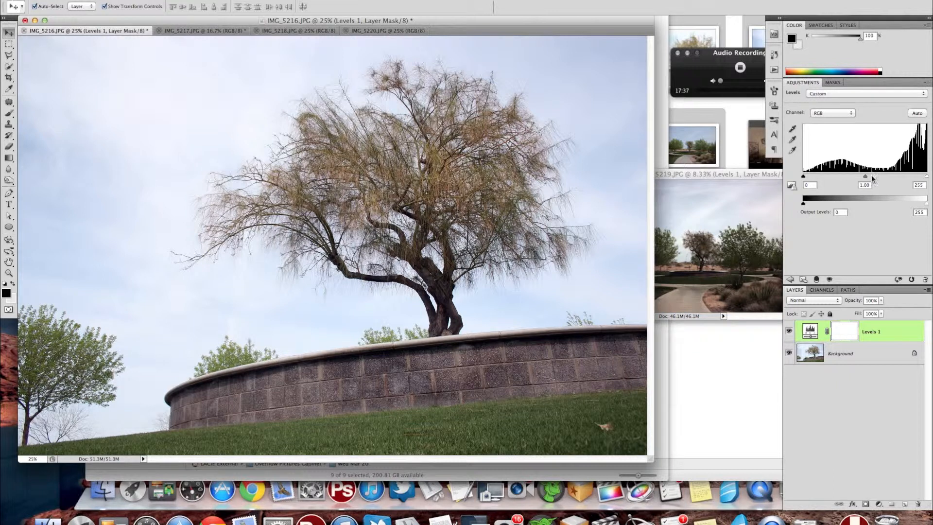
{"action": "left_click_drag", "start_coordinate": [865, 177], "coordinate": [874, 178]}
Set the Blue channel midtone of IMG_5216.JPG to 0.9, and move the image into the separate window with IMG_5219.JPG.
{"action": "left_click", "coordinate": [823, 112]}
{"action": "left_click", "coordinate": [825, 131]}
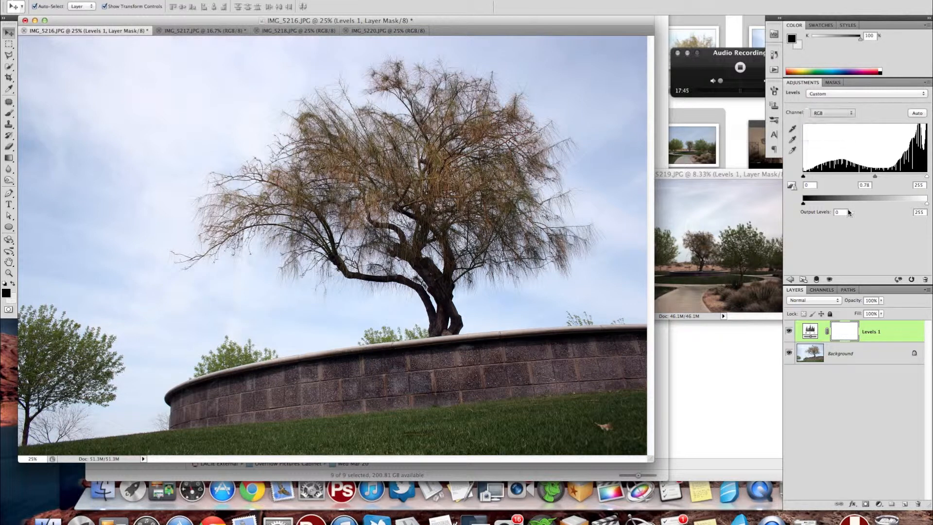
{"action": "left_click", "coordinate": [867, 183]}
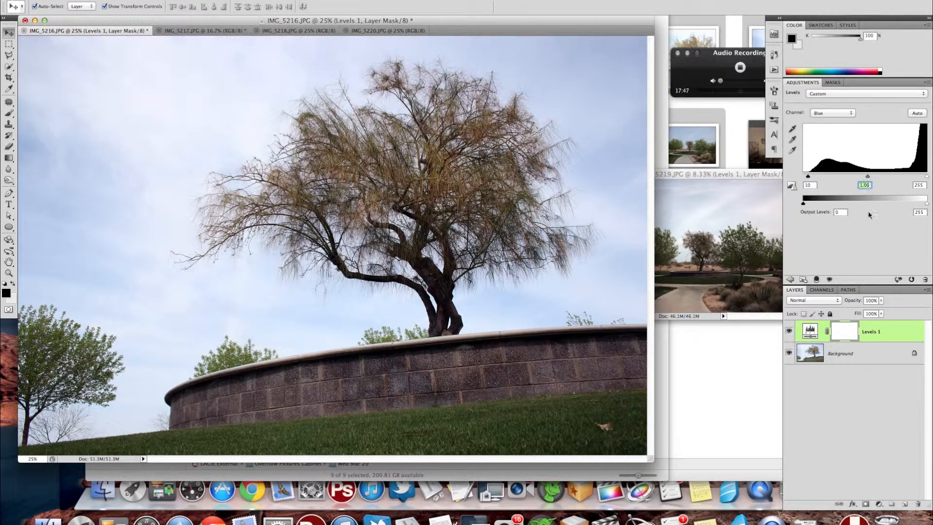
{"action": "key", "text": "BackSpace"}
{"action": "key", "text": "Down"}
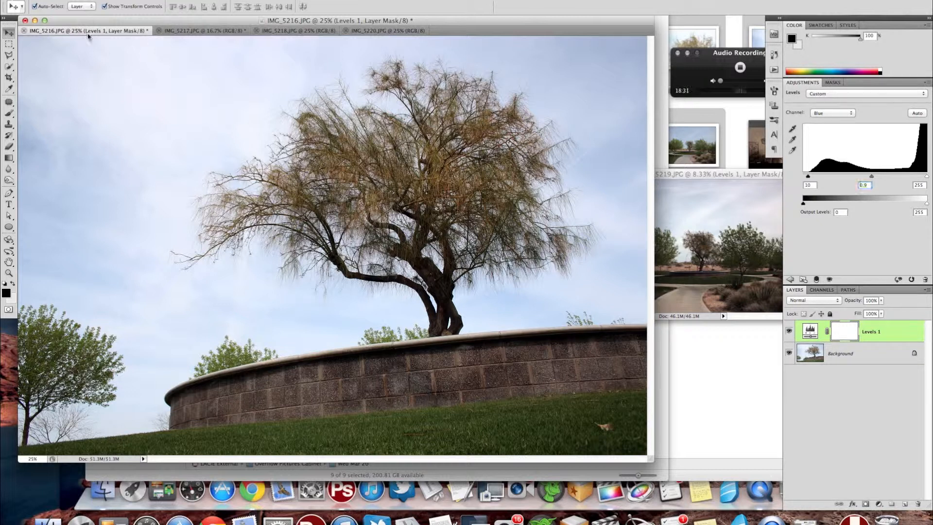
{"action": "left_click_drag", "start_coordinate": [88, 30], "coordinate": [708, 185]}
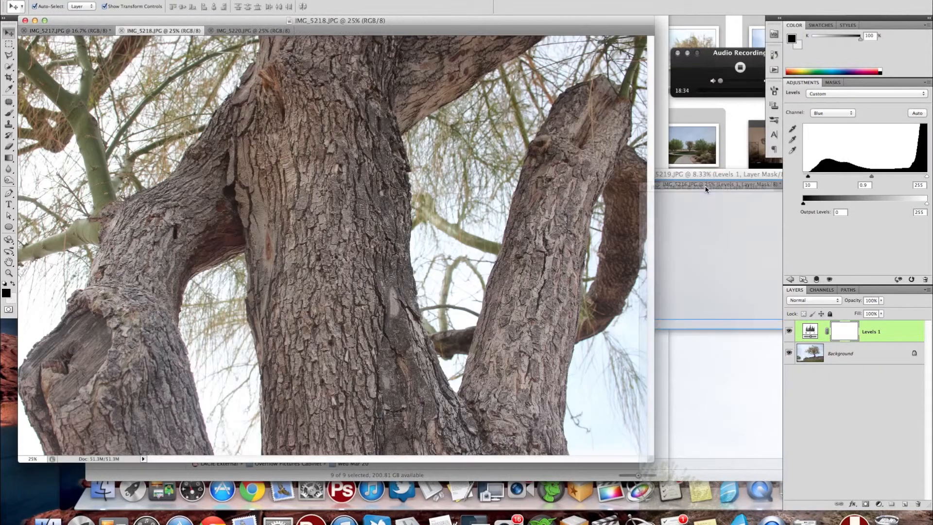
Try an automatically corrected Levels adjustment layer on IMG_5218.JPG, and close the image.
{"action": "left_click", "coordinate": [273, 182]}
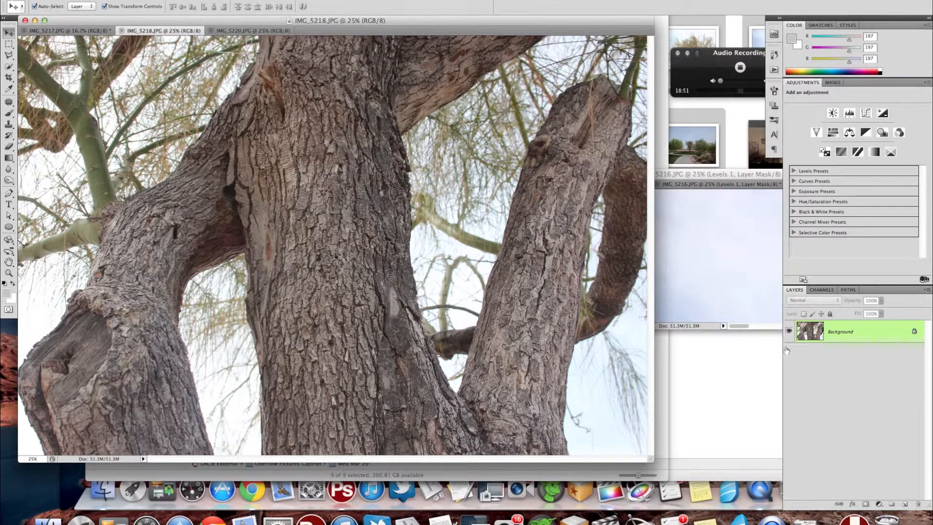
{"action": "left_click", "coordinate": [849, 113]}
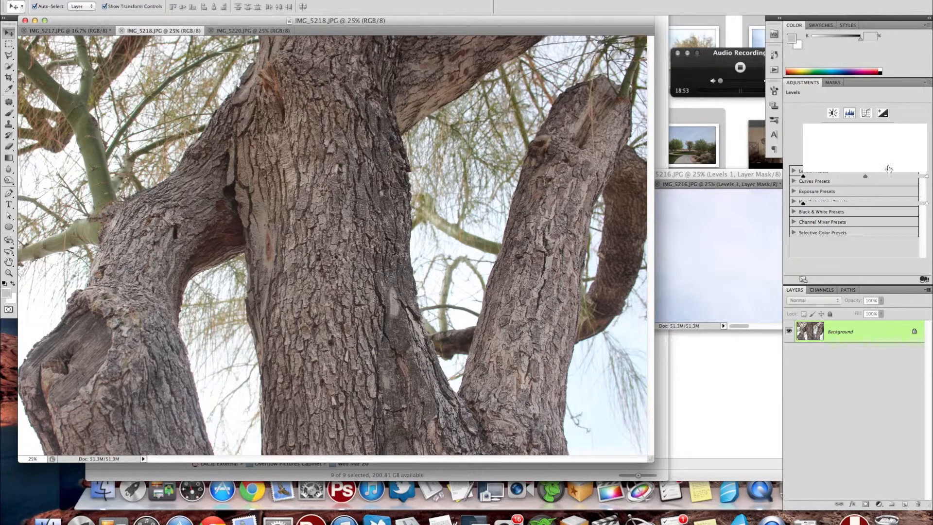
{"action": "left_click", "coordinate": [916, 112]}
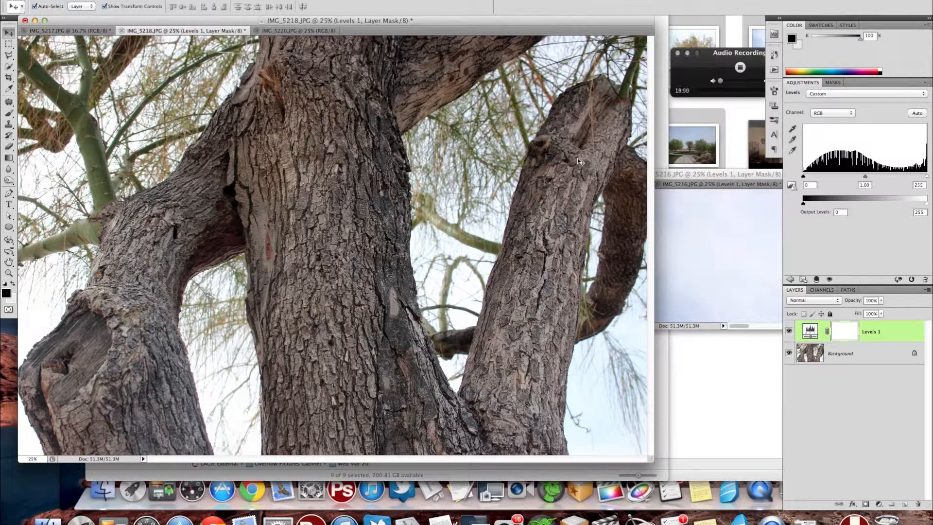
{"action": "key", "text": "super+w"}
{"action": "left_click", "coordinate": [433, 156]}
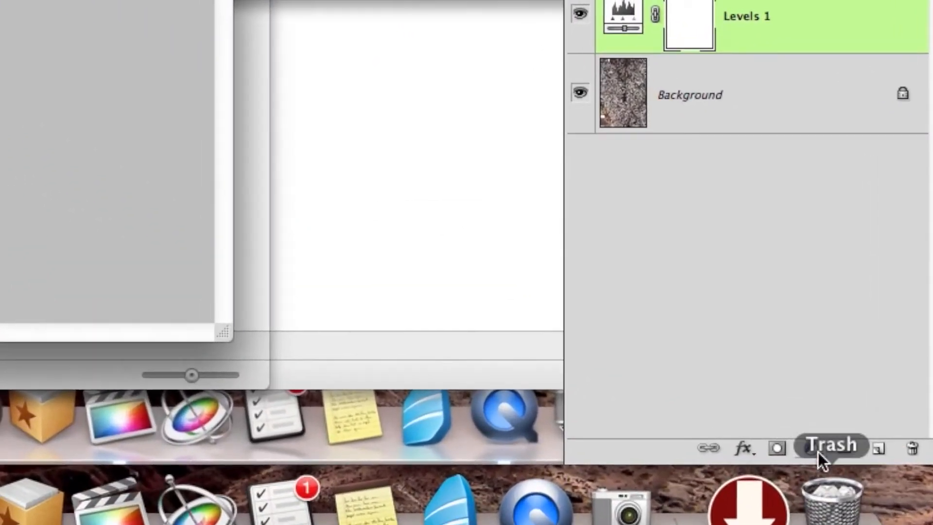
Add a monochrome Channel Mixer adjustment layer above the Levels layer of the bark close-up, IMG_5217.JPG.
{"action": "left_click", "coordinate": [757, 419]}
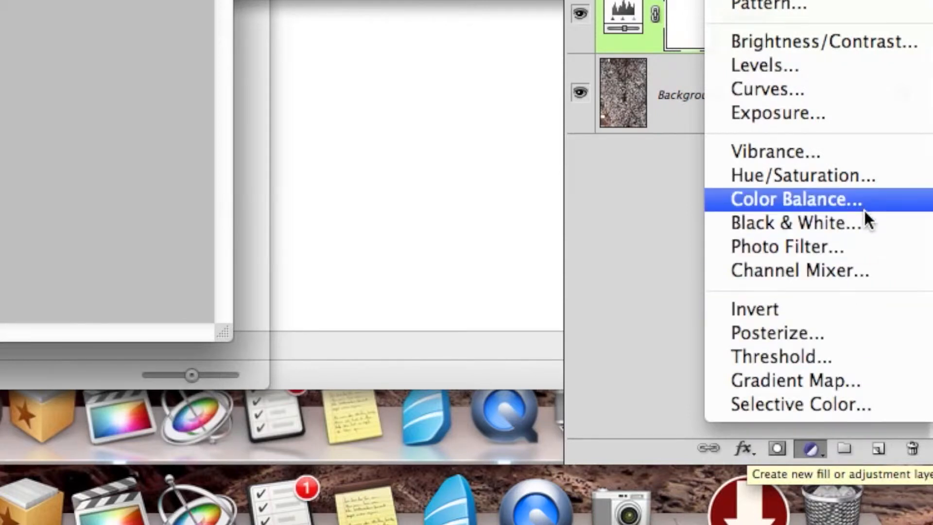
{"action": "left_click", "coordinate": [835, 270]}
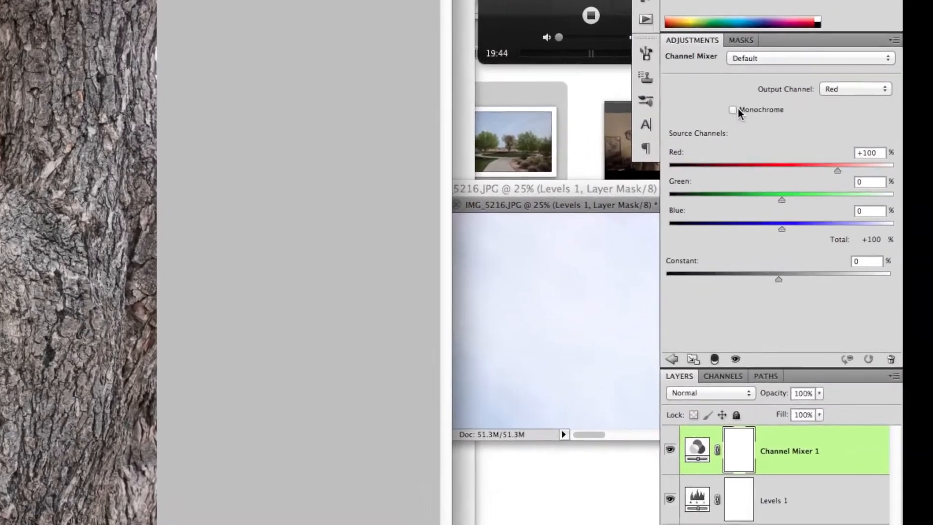
{"action": "left_click", "coordinate": [733, 110]}
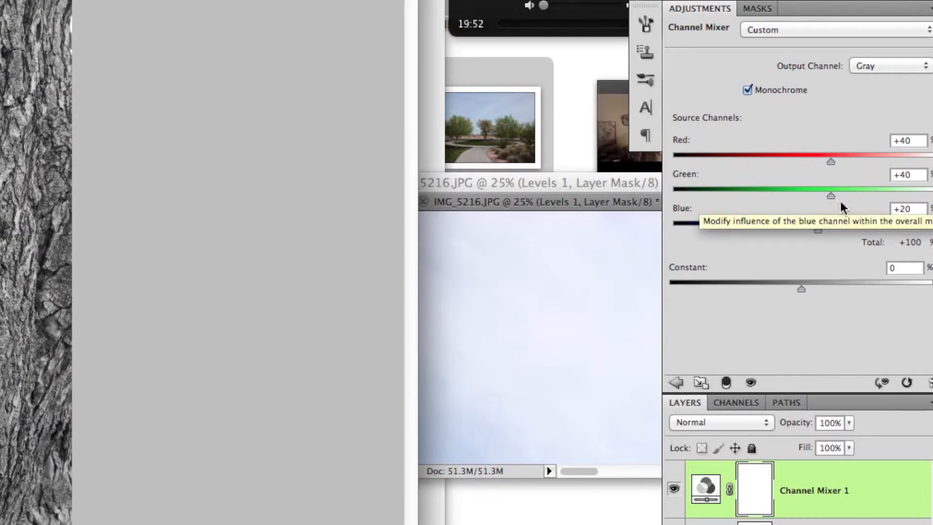
Set the Channel Mixer of IMG_5217.JPG to Red -200, Green +106, Blue +200 and Constant +1, and close the image.
{"action": "left_click_drag", "start_coordinate": [808, 188], "coordinate": [746, 175]}
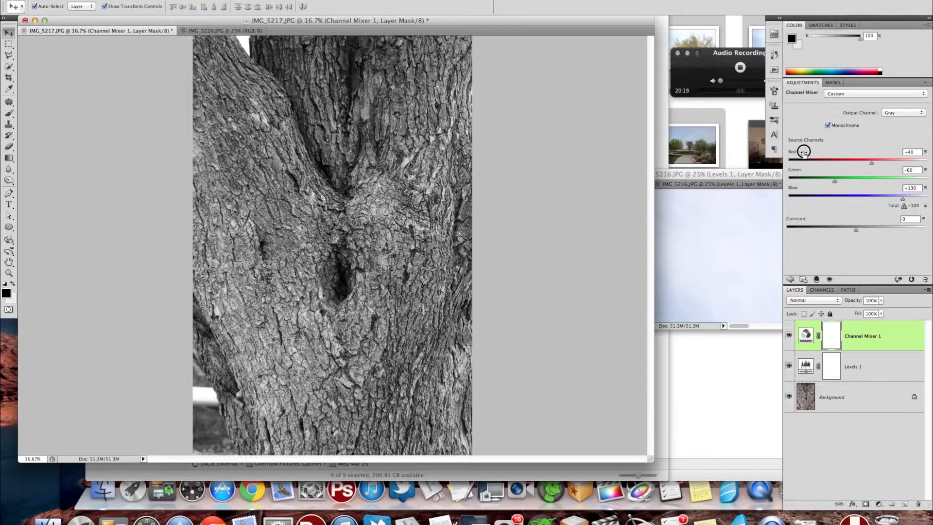
{"action": "left_click_drag", "start_coordinate": [703, 138], "coordinate": [724, 137]}
{"action": "left_click_drag", "start_coordinate": [815, 151], "coordinate": [893, 146]}
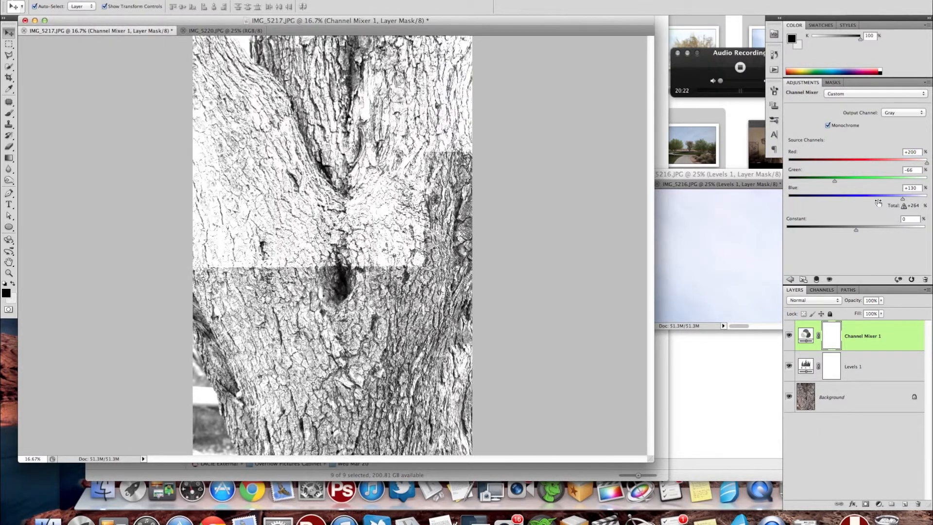
{"action": "left_click_drag", "start_coordinate": [878, 202], "coordinate": [807, 188]}
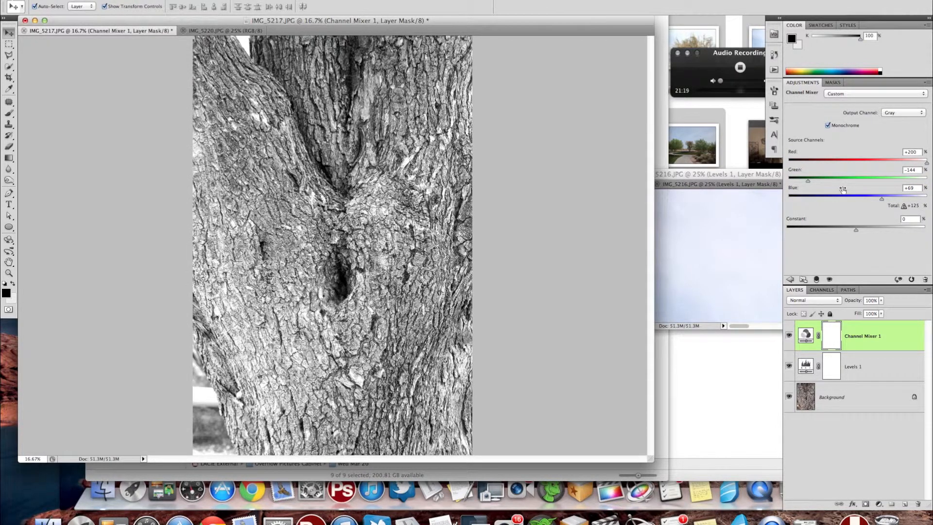
{"action": "mouse_move", "coordinate": [841, 190]}
{"action": "left_mouse_down"}
{"action": "mouse_move", "coordinate": [831, 185]}
{"action": "mouse_move", "coordinate": [865, 185]}
{"action": "mouse_move", "coordinate": [826, 188]}
{"action": "left_mouse_up"}
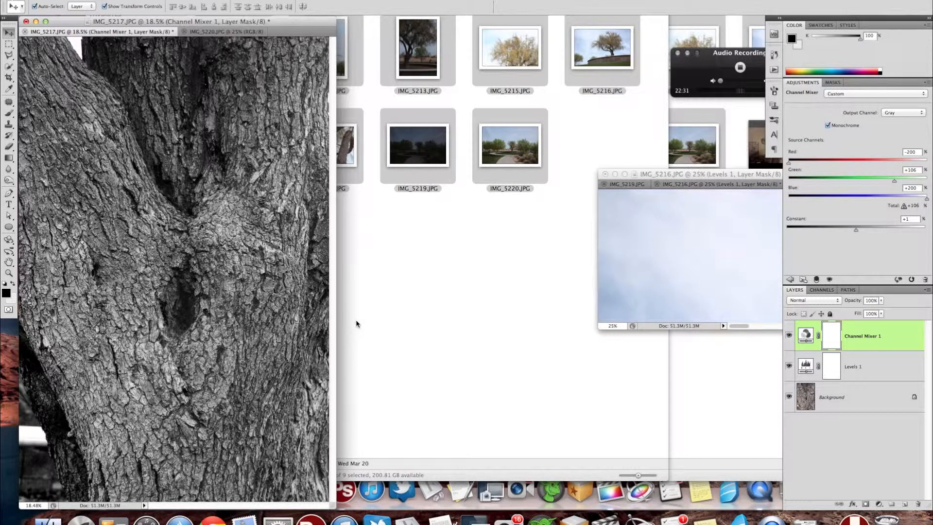
{"action": "key", "text": "super+w"}
{"action": "left_click", "coordinate": [421, 153]}
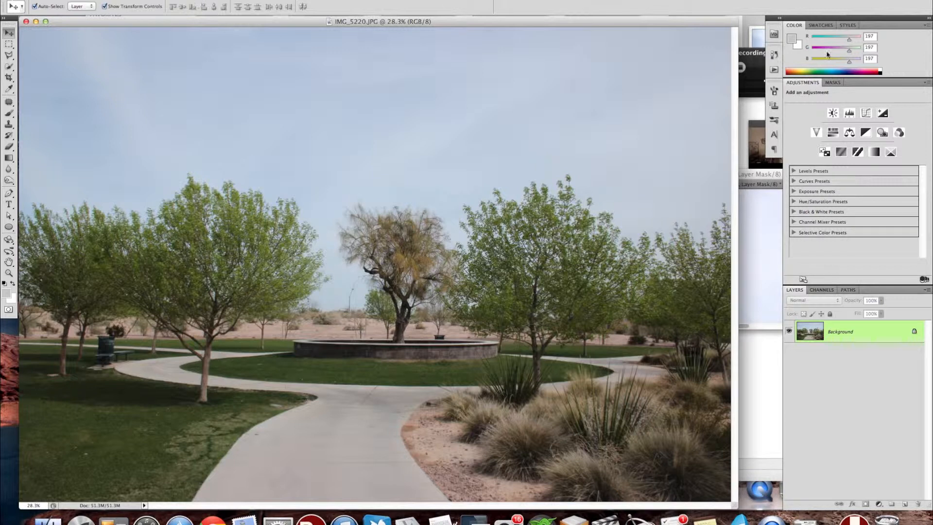
Add an automatically corrected Levels adjustment layer to IMG_5220.JPG, and move IMG_5219.JPG and IMG_5216.JPG into its window as tabs.
{"action": "left_click", "coordinate": [849, 113]}
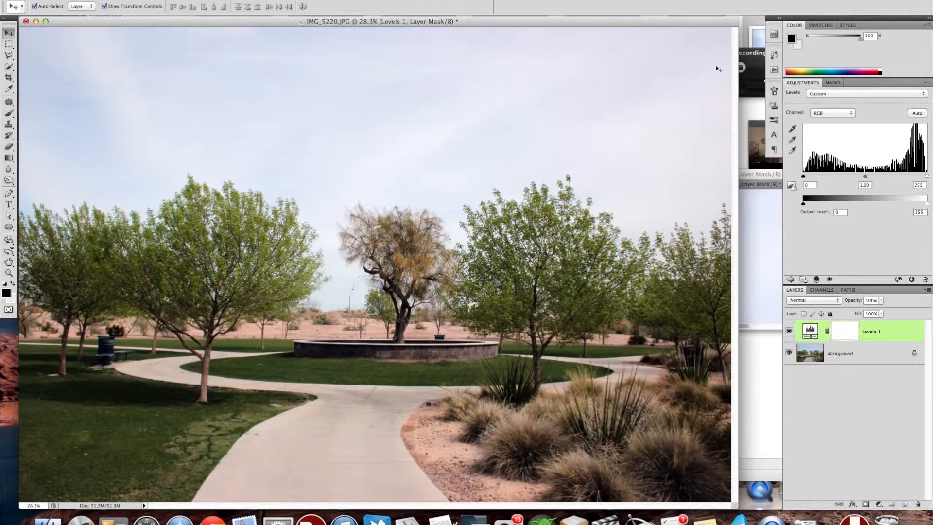
{"action": "left_click", "coordinate": [766, 249]}
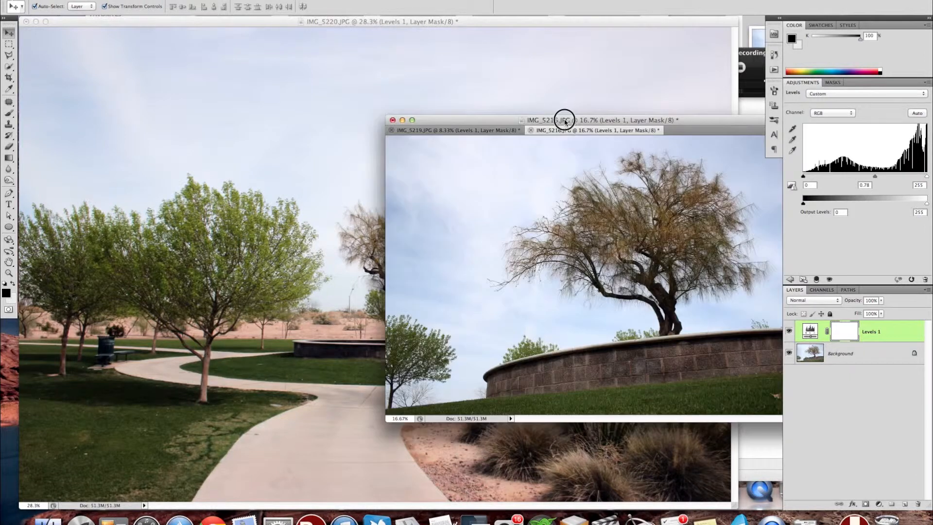
{"action": "left_click_drag", "start_coordinate": [564, 122], "coordinate": [182, 33]}
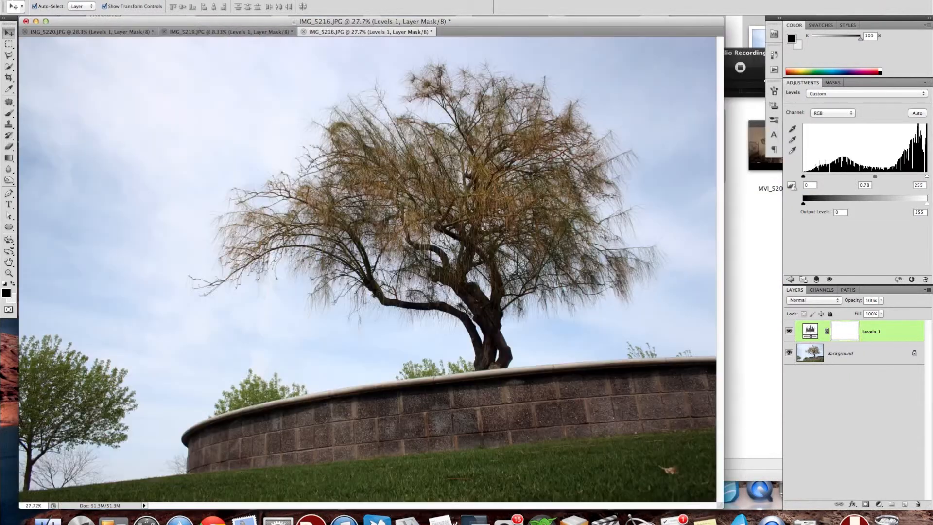
{"action": "left_click", "coordinate": [195, 33]}
Set the Levels midtones of IMG_5220.JPG to 0.82 for RGB and 1.03 for the Blue channel.
{"action": "left_click", "coordinate": [109, 33]}
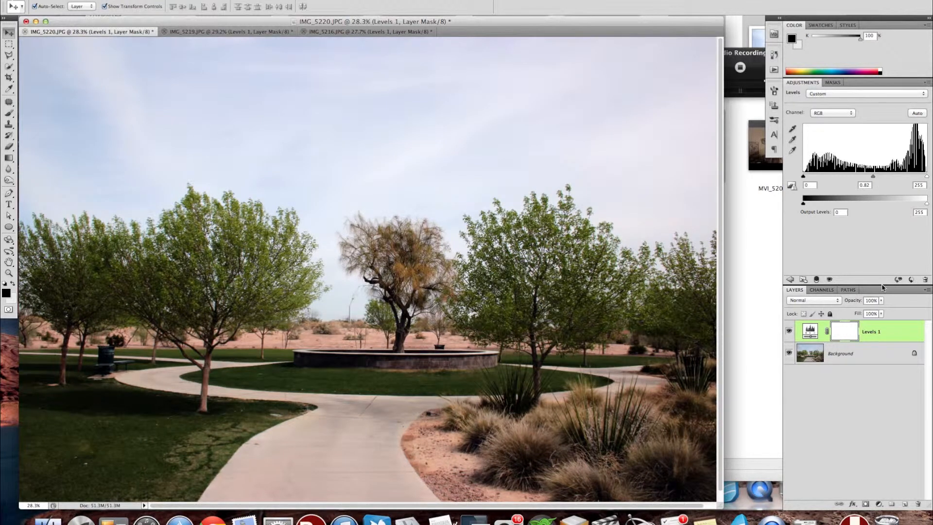
{"action": "left_click", "coordinate": [834, 112]}
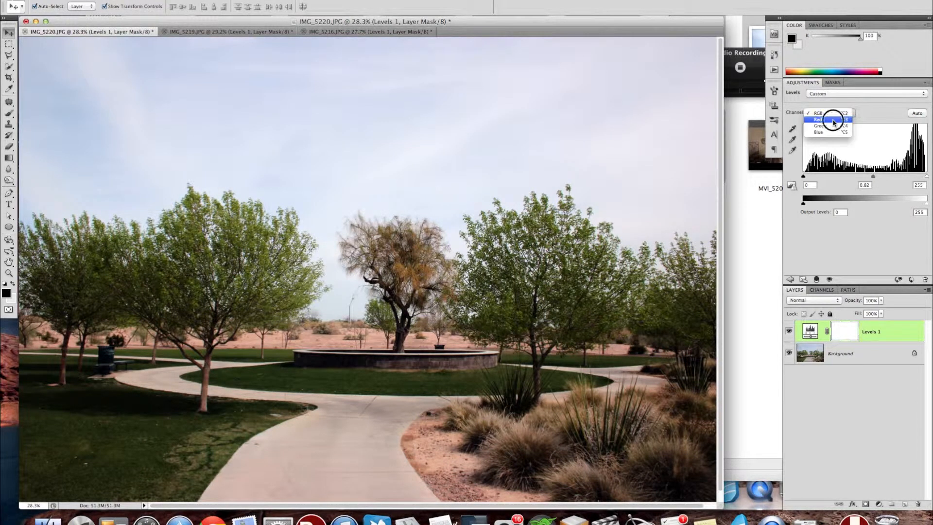
{"action": "left_click", "coordinate": [826, 132]}
{"action": "left_click_drag", "start_coordinate": [865, 177], "coordinate": [861, 177]}
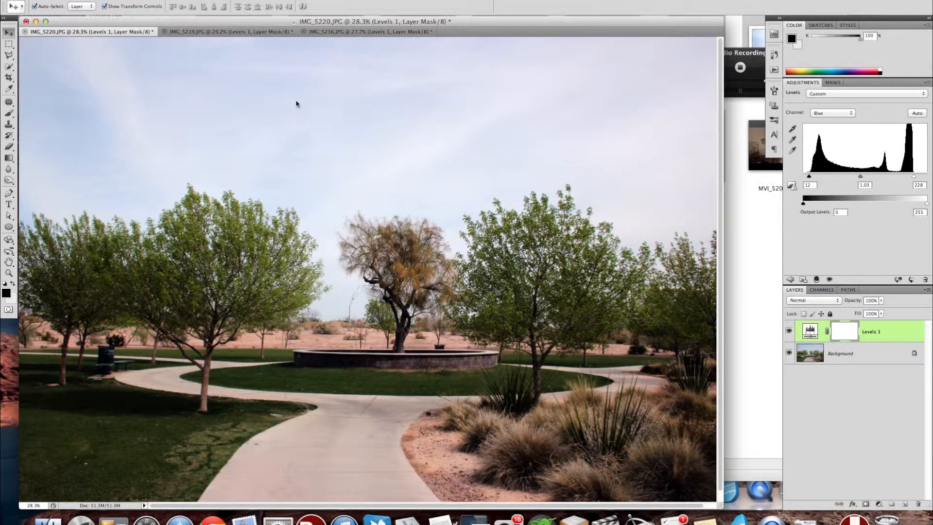
Crop IMG_5220.JPG slightly at the edges with the Crop tool, and compare it with IMG_5219.JPG.
{"action": "left_click", "coordinate": [8, 78]}
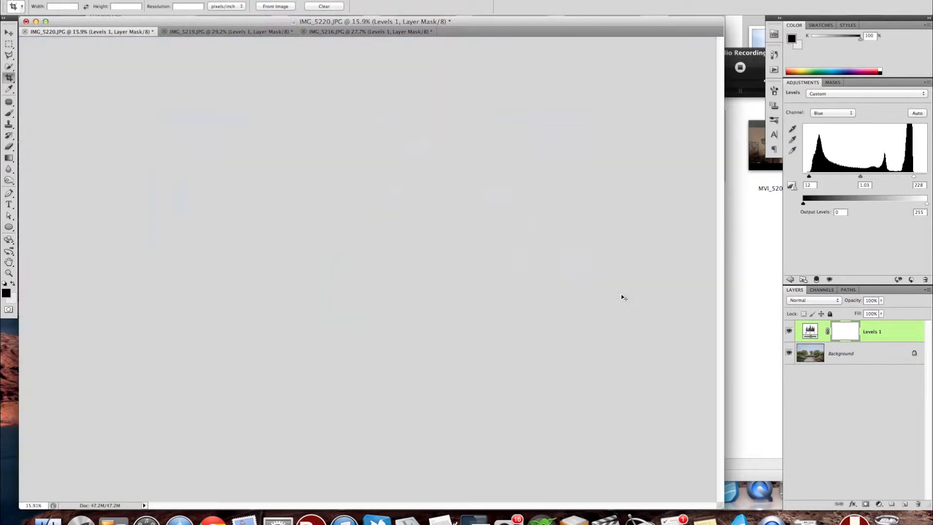
{"action": "key", "text": "super+0"}
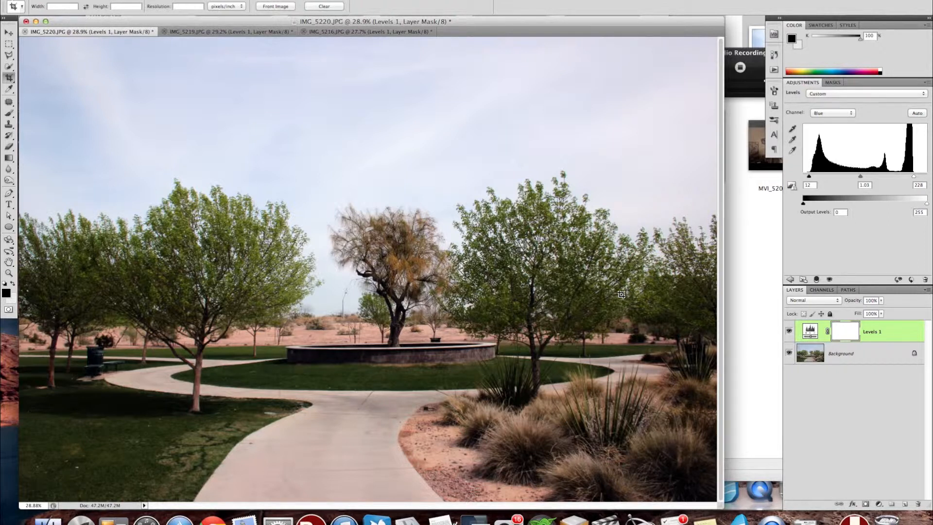
{"action": "left_click", "coordinate": [204, 32]}
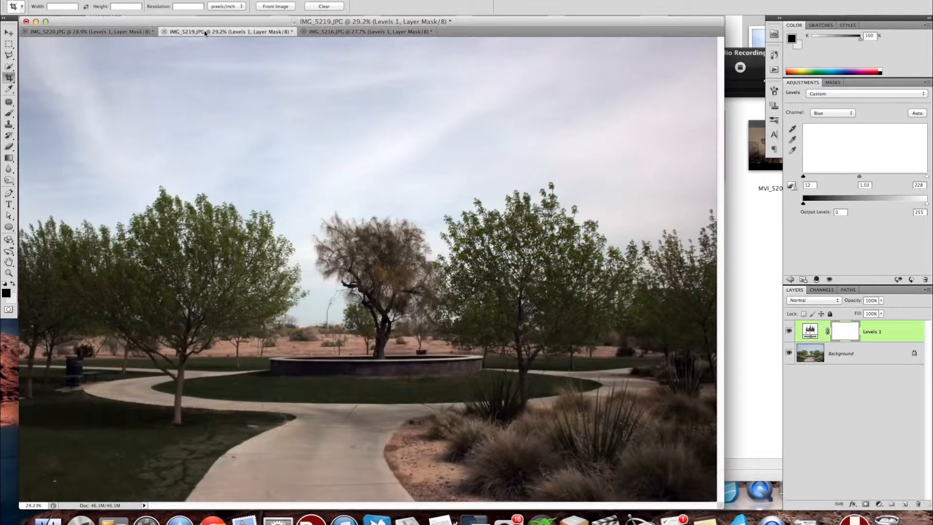
{"action": "left_click", "coordinate": [136, 32]}
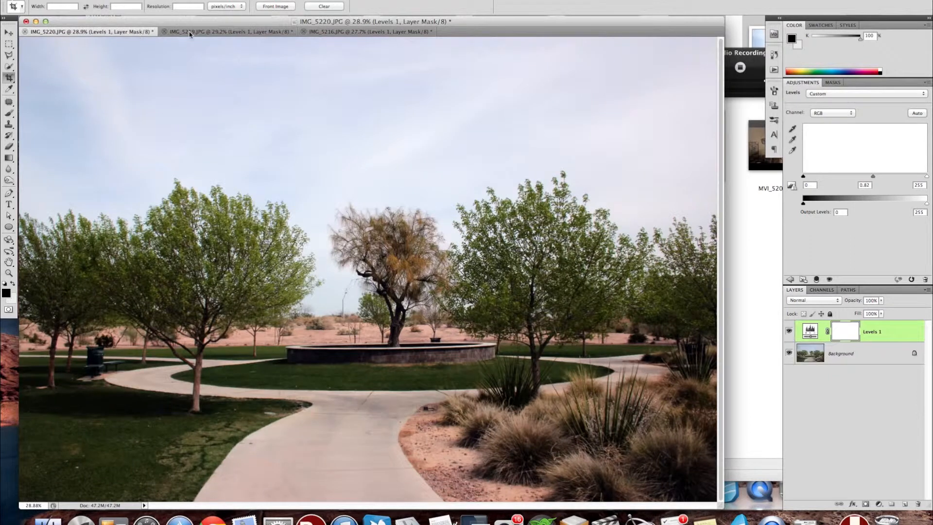
{"action": "left_click", "coordinate": [191, 33]}
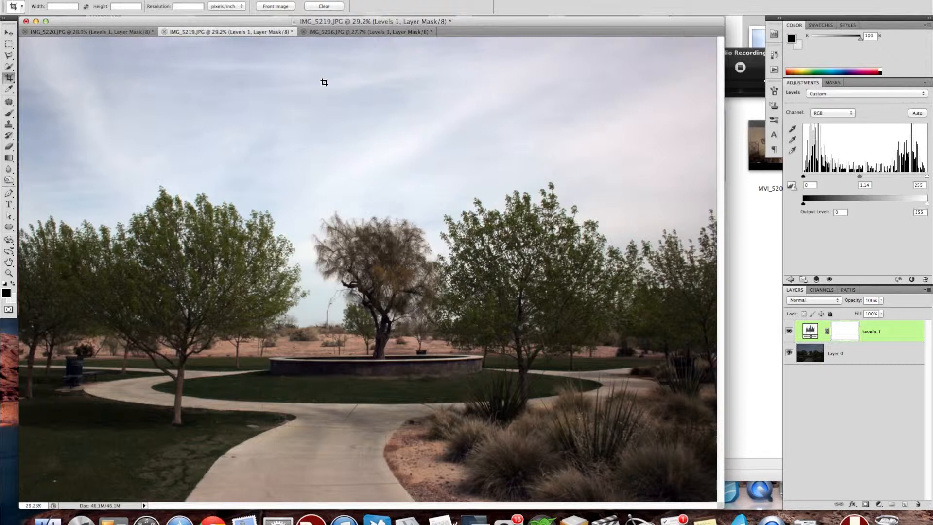
{"action": "key", "text": "v"}
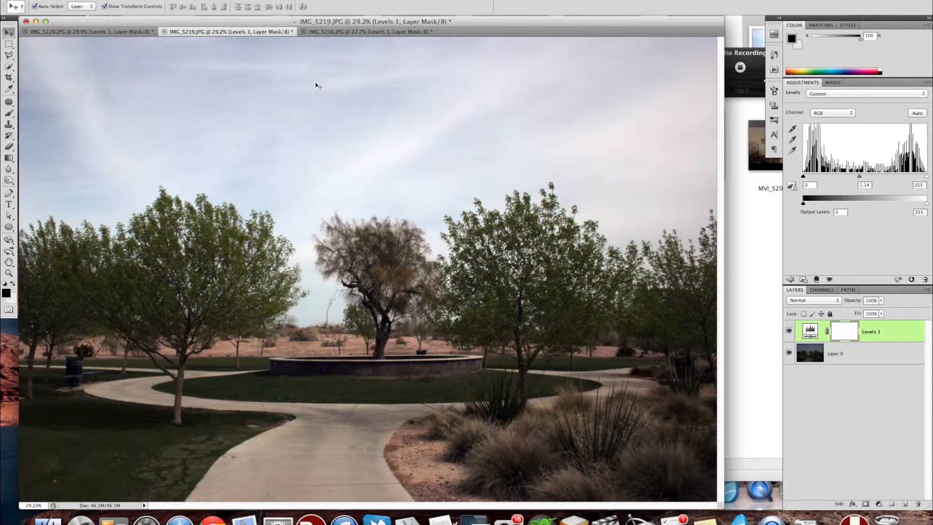
Add a monochrome Channel Mixer adjustment layer to IMG_5219.JPG with Red +75, Green +200 and Blue -200.
{"action": "left_click", "coordinate": [878, 506]}
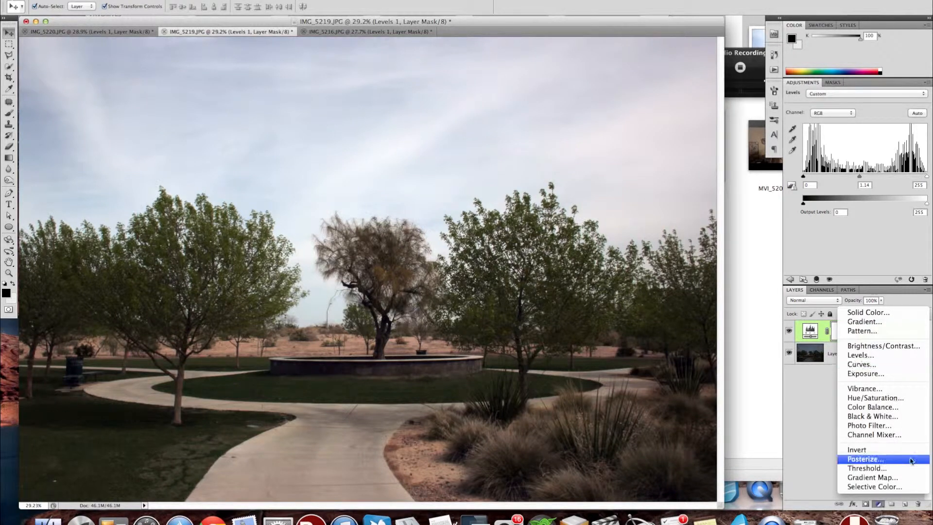
{"action": "left_click", "coordinate": [886, 440]}
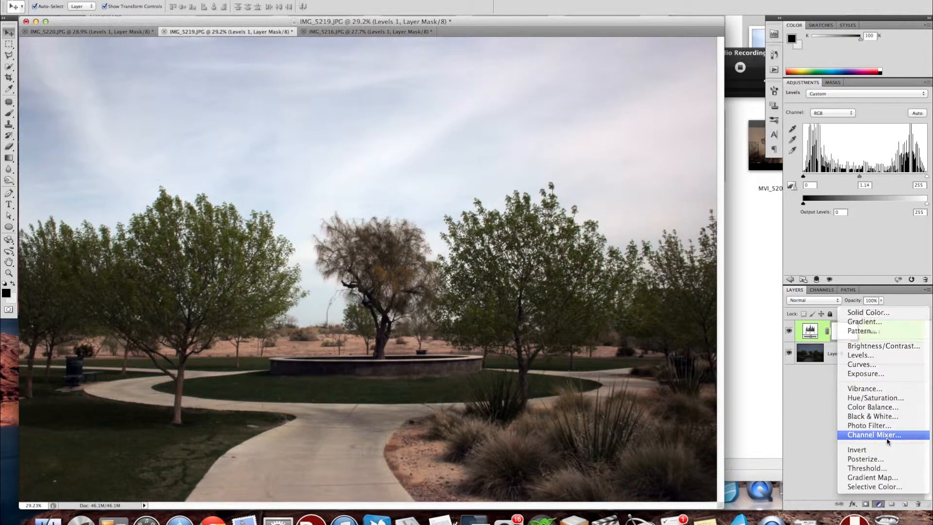
{"action": "left_click", "coordinate": [827, 125]}
{"action": "left_click_drag", "start_coordinate": [864, 199], "coordinate": [789, 194]}
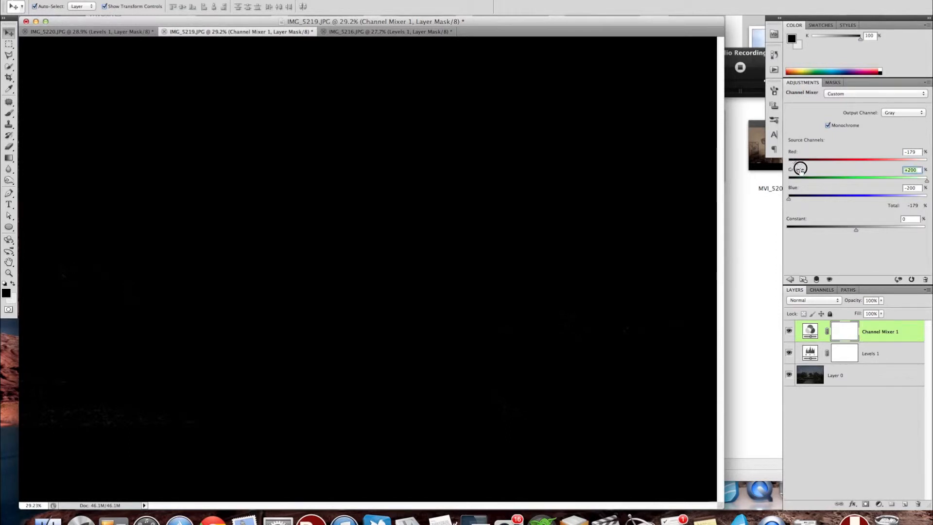
{"action": "left_click_drag", "start_coordinate": [793, 152], "coordinate": [919, 149]}
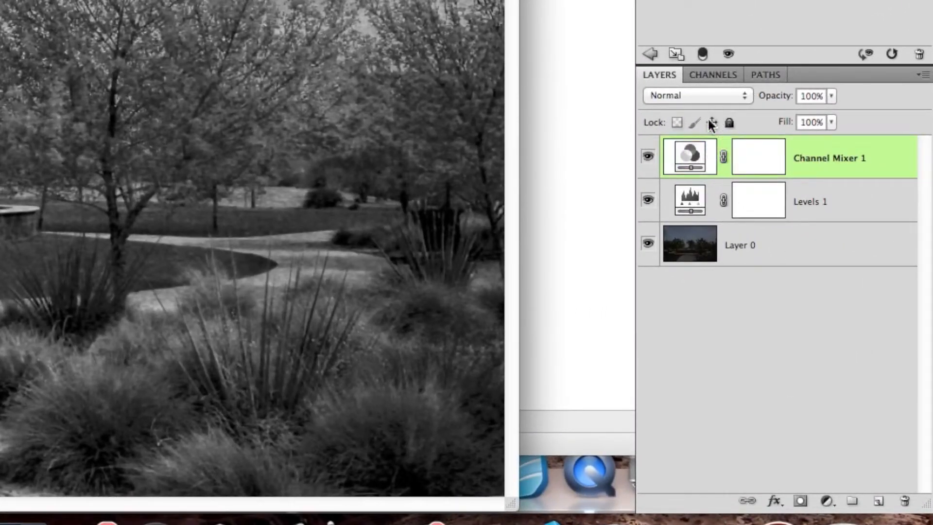
Blend the Channel Mixer layer of IMG_5219.JPG in Luminosity mode at 70% opacity, and compare the photo with and without it.
{"action": "left_click", "coordinate": [727, 95]}
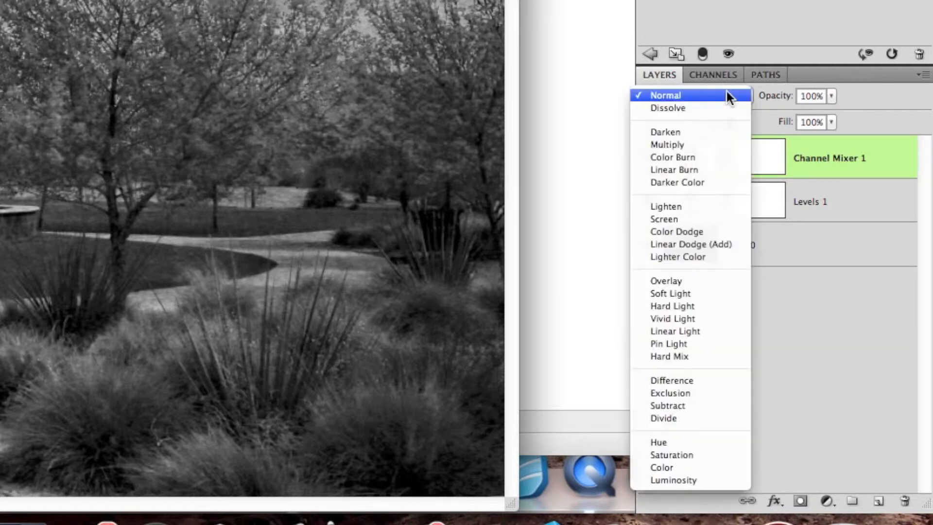
{"action": "left_click", "coordinate": [680, 480]}
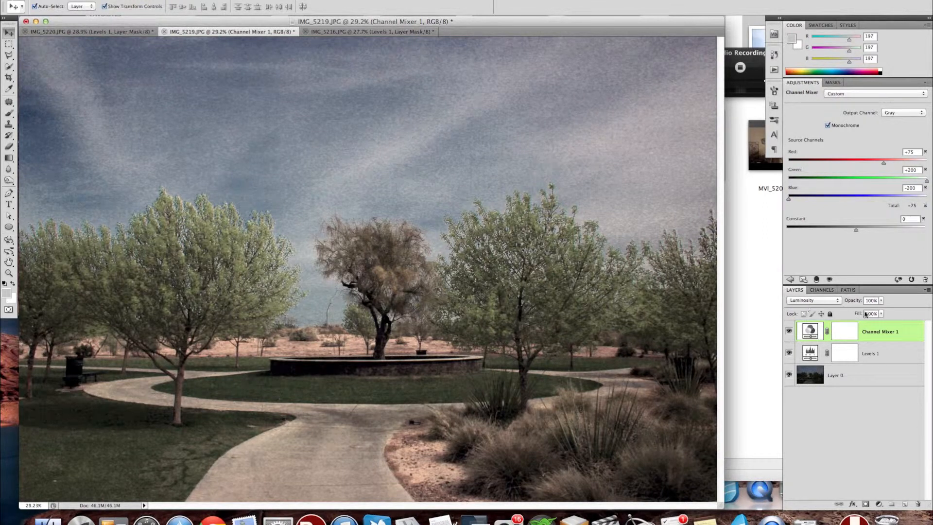
{"action": "mouse_move", "coordinate": [856, 302]}
{"action": "left_mouse_down"}
{"action": "mouse_move", "coordinate": [834, 301]}
{"action": "mouse_move", "coordinate": [850, 301]}
{"action": "left_mouse_up"}
{"action": "left_click", "coordinate": [788, 330]}
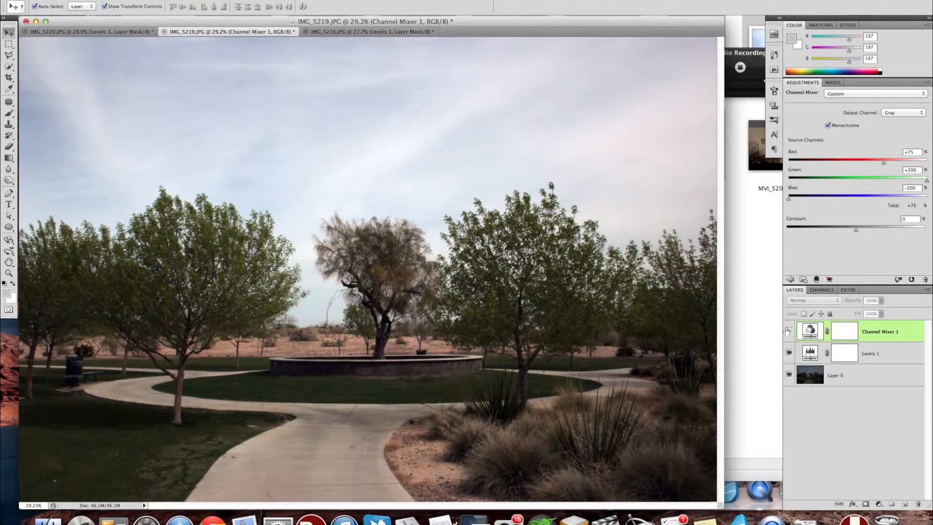
{"action": "left_click", "coordinate": [788, 331]}
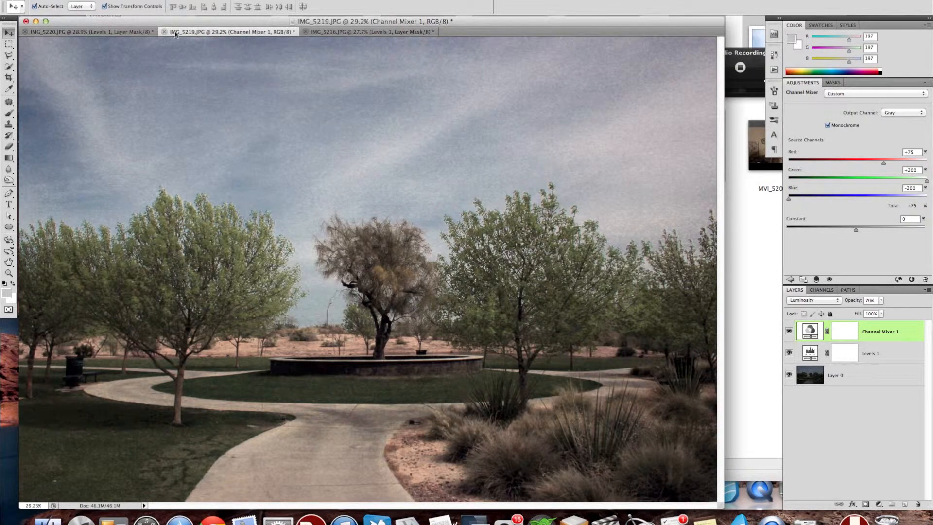
Copy the Channel Mixer layer from the detached IMG_5219.JPG to IMG_5220.JPG and on to IMG_5216.JPG, keeping the latter two tabbed together.
{"action": "left_click_drag", "start_coordinate": [183, 31], "coordinate": [510, 154]}
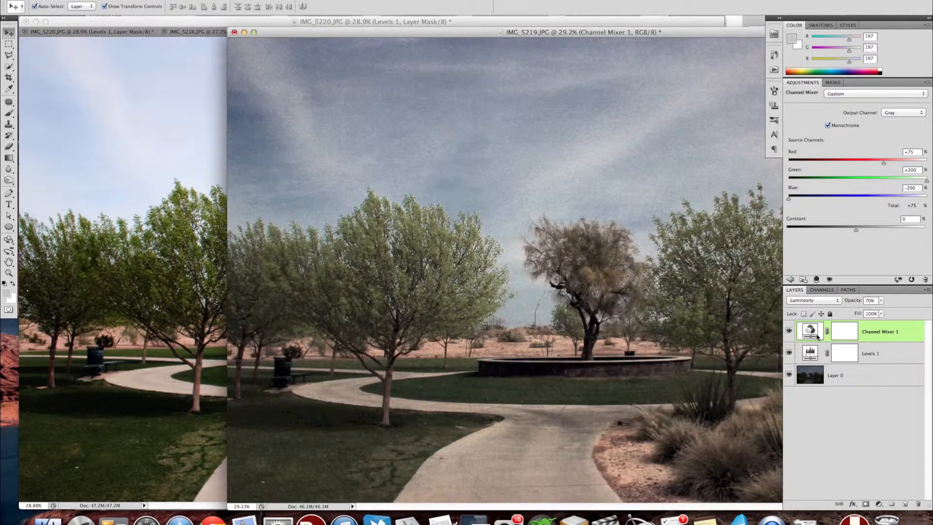
{"action": "left_click_drag", "start_coordinate": [818, 336], "coordinate": [161, 221]}
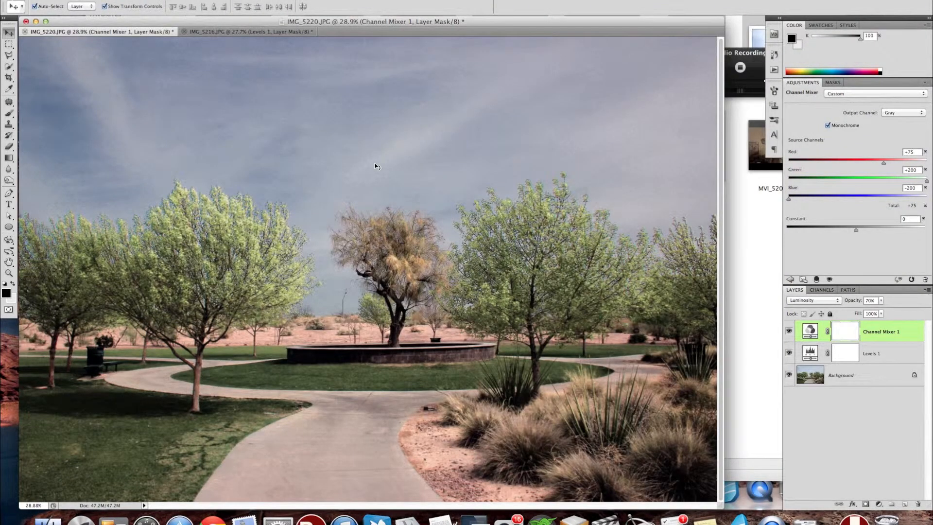
{"action": "left_click", "coordinate": [246, 32]}
{"action": "left_click_drag", "start_coordinate": [246, 33], "coordinate": [566, 132]}
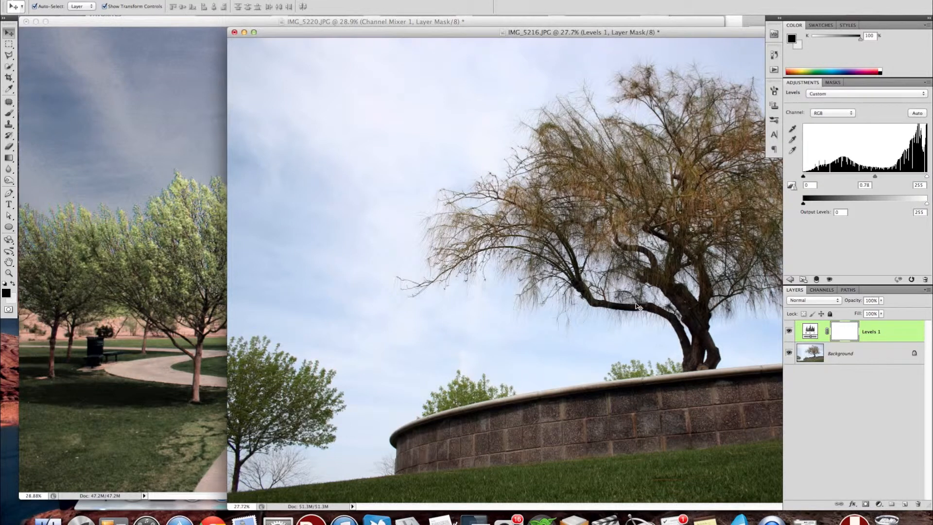
{"action": "left_click", "coordinate": [55, 248]}
{"action": "left_click_drag", "start_coordinate": [810, 331], "coordinate": [747, 300]}
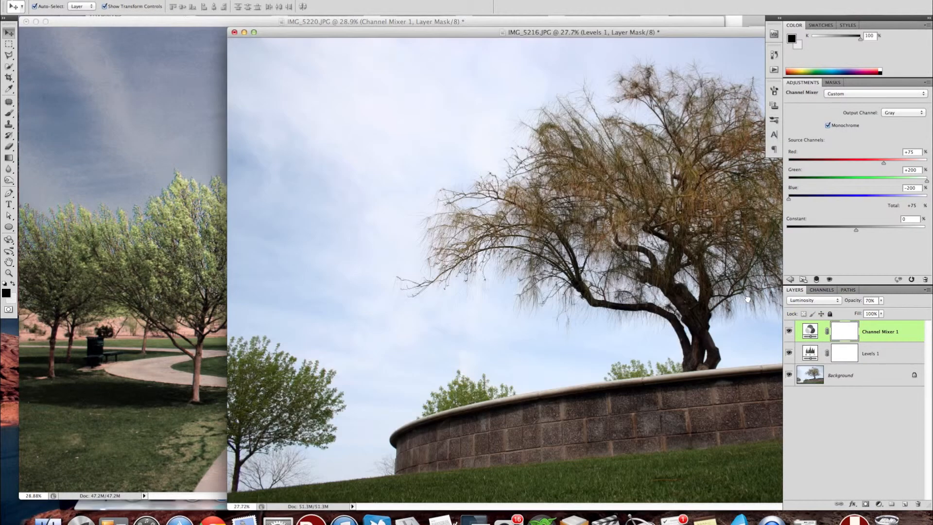
{"action": "left_click_drag", "start_coordinate": [442, 32], "coordinate": [318, 31]}
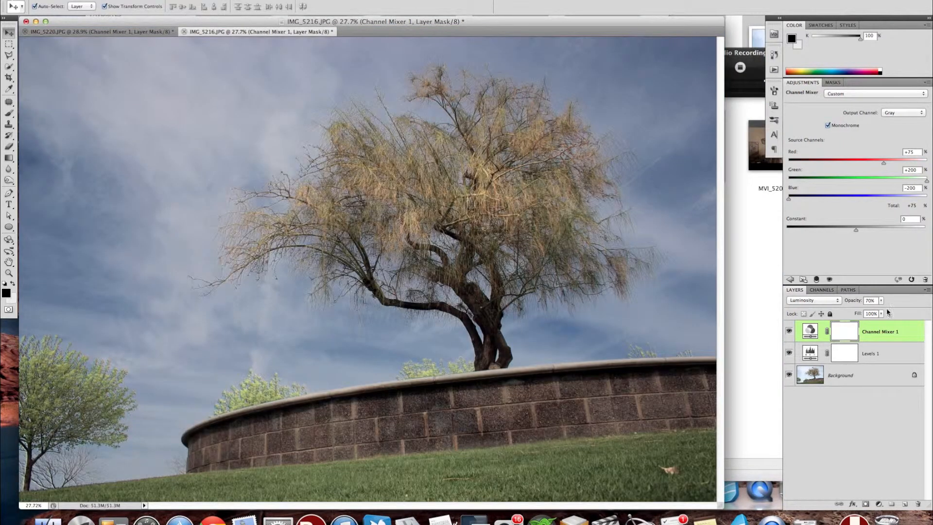
Set the Channel Mixer layer of IMG_5216.JPG to Normal blend mode at 100% opacity.
{"action": "left_click", "coordinate": [812, 300]}
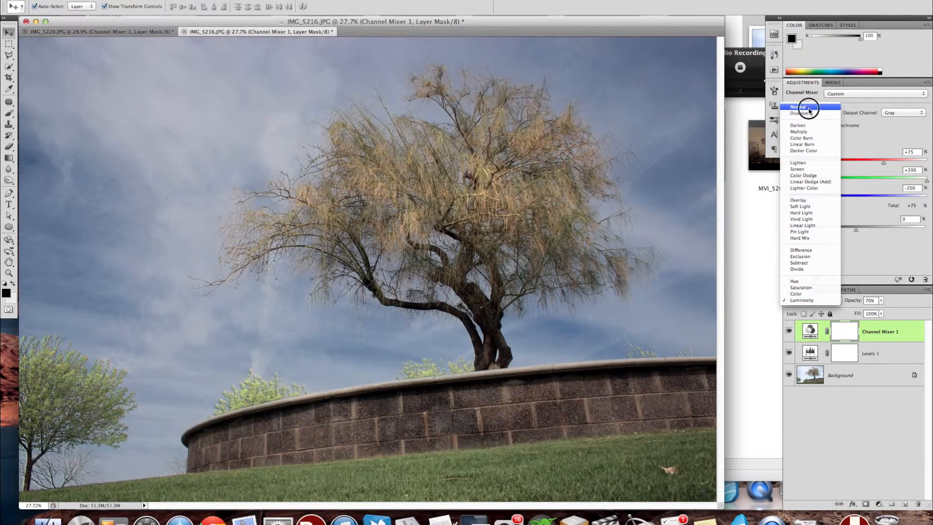
{"action": "left_click", "coordinate": [797, 107]}
{"action": "key", "text": "0"}
{"action": "left_click", "coordinate": [915, 301]}
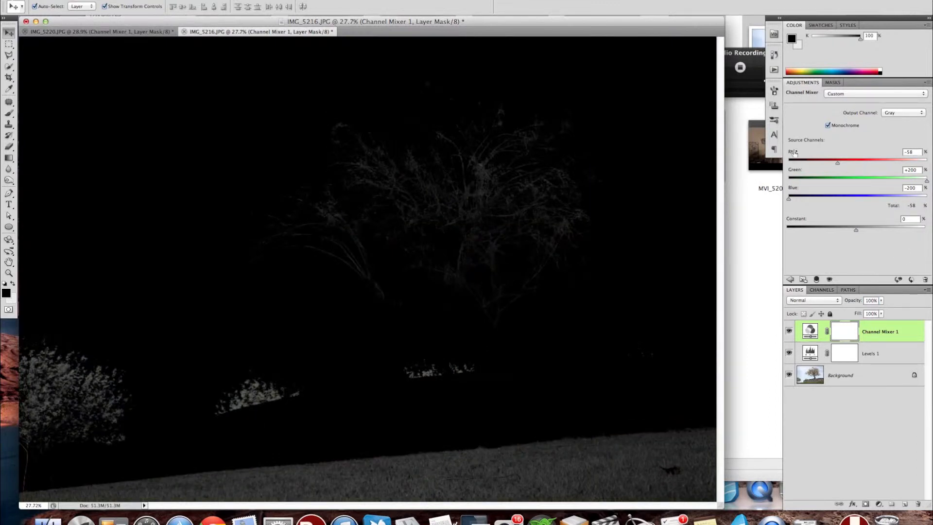
Set the Red source channel of IMG_5216.JPG's Channel Mixer layer to +38, and compare the photo with IMG_5220.JPG.
{"action": "left_click_drag", "start_coordinate": [797, 150], "coordinate": [840, 148]}
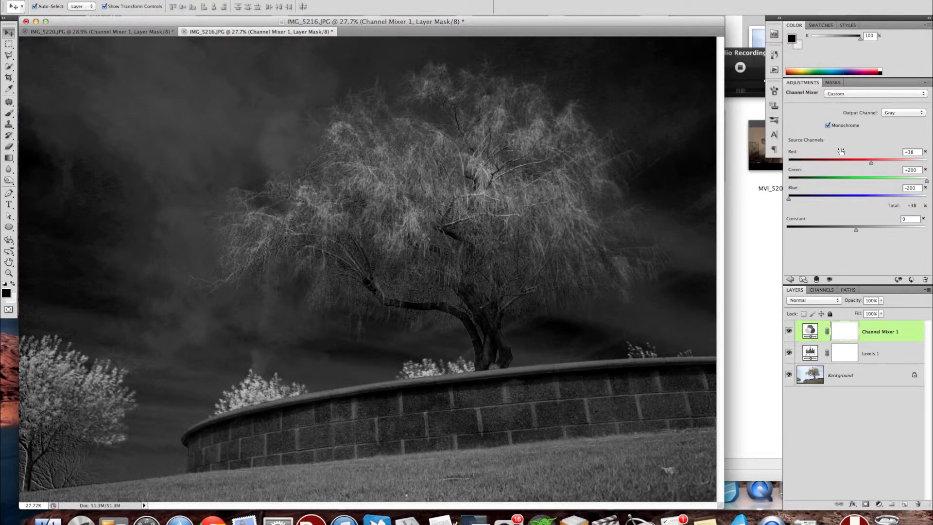
{"action": "left_click", "coordinate": [97, 32]}
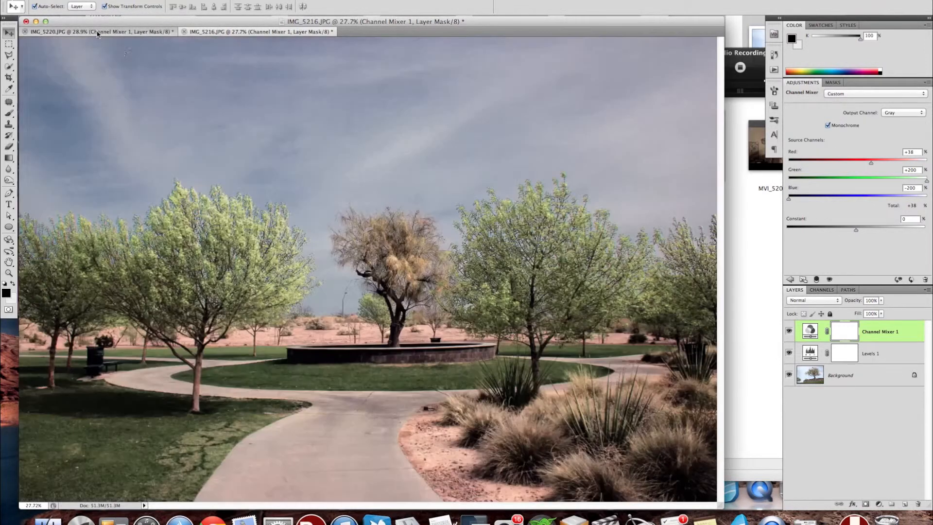
{"action": "left_click", "coordinate": [235, 34]}
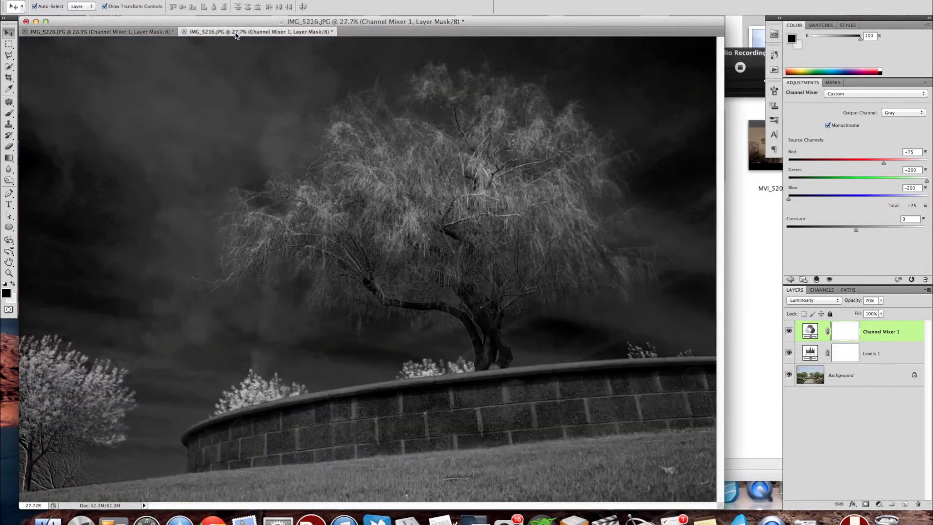
{"action": "left_click", "coordinate": [135, 35]}
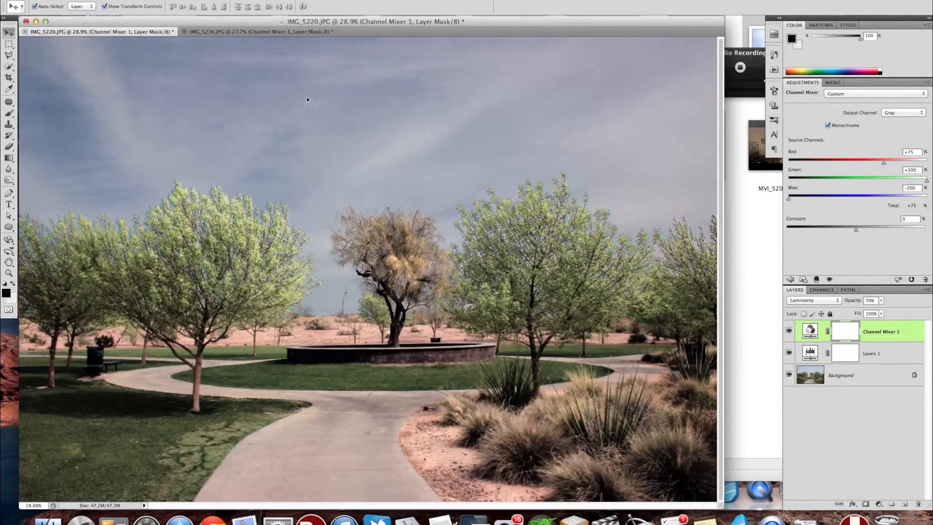
{"action": "left_click", "coordinate": [248, 32]}
{"action": "left_click", "coordinate": [149, 34]}
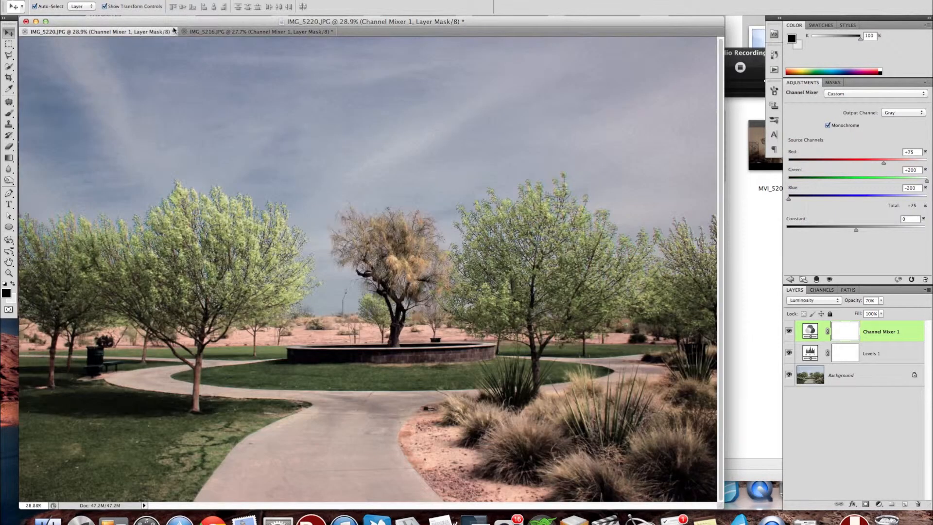
{"action": "left_click", "coordinate": [212, 33]}
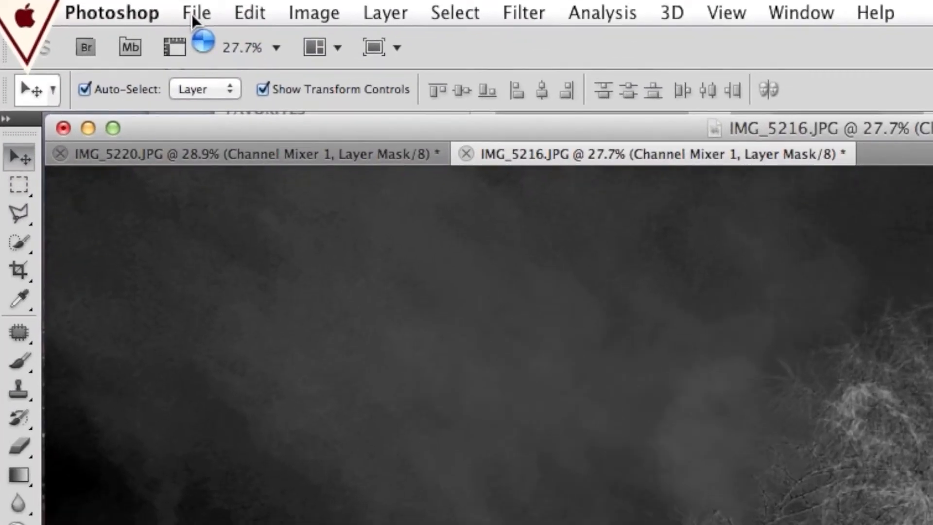
Save IMG_5216.JPG as IMG_5216-2.psd in Photoshop format with layers, in the Wed Mar 20 folder.
{"action": "left_click", "coordinate": [242, 49]}
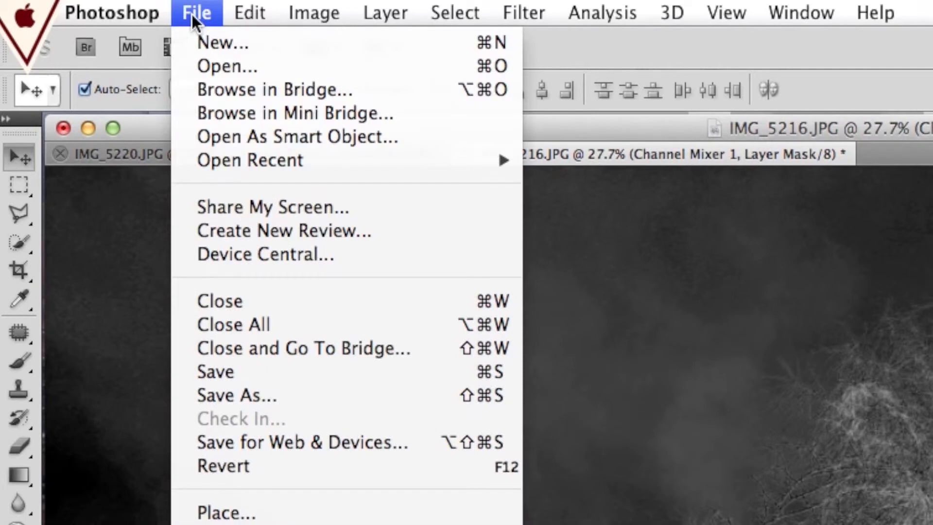
{"action": "left_click", "coordinate": [272, 392]}
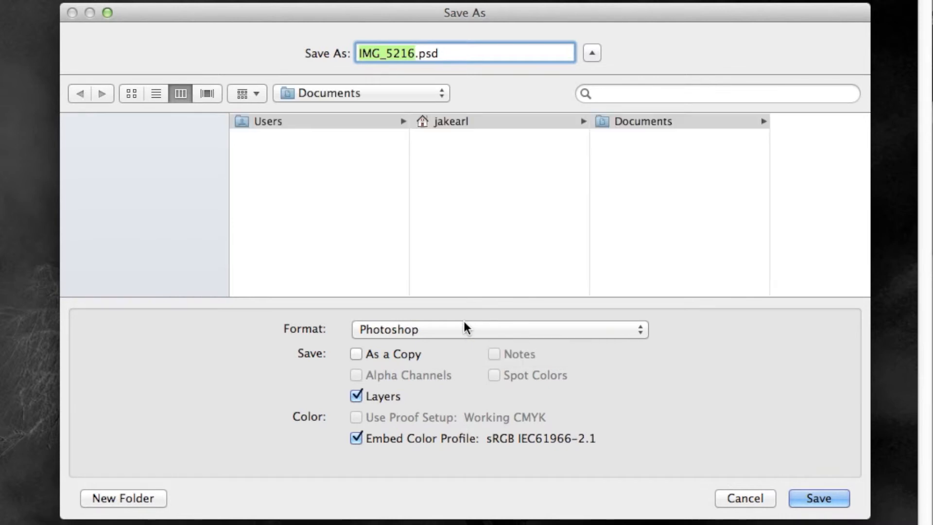
{"action": "key", "text": "Right"}
{"action": "type", "text": "-2"}
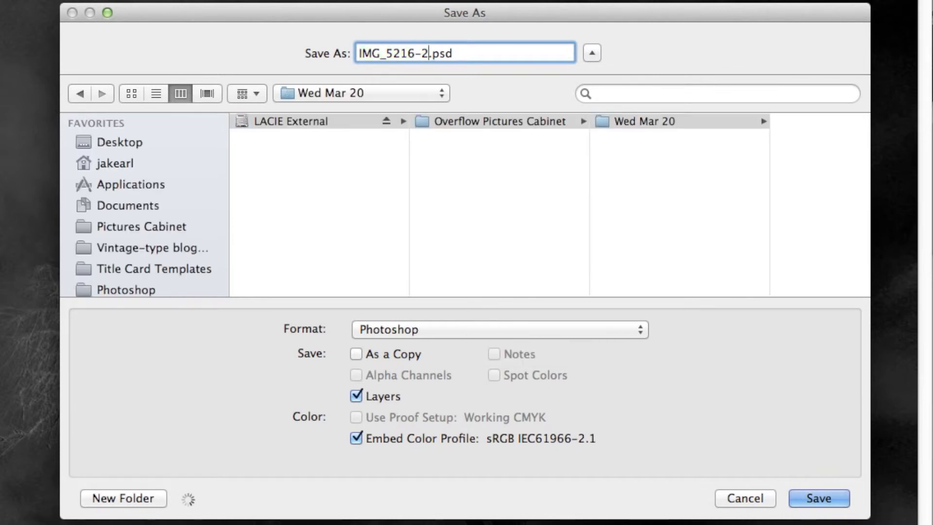
{"action": "left_click", "coordinate": [817, 497]}
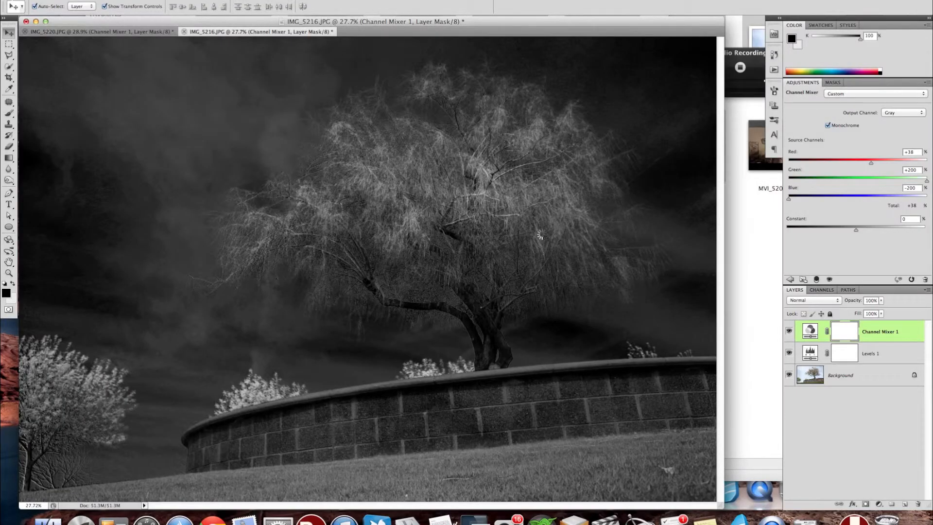